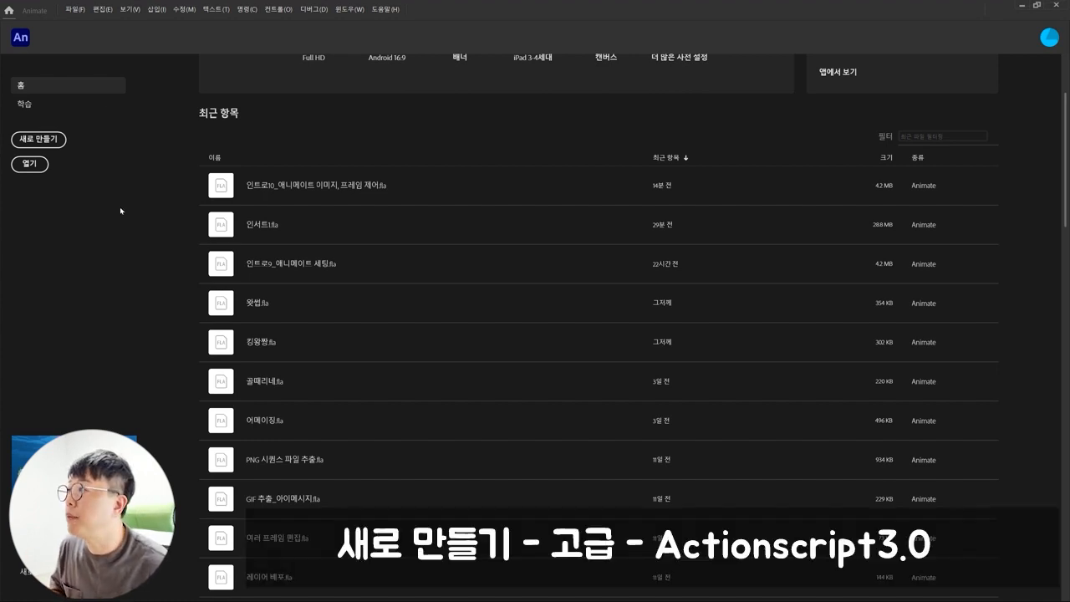
Create a new ActionScript 3.0 document of 360 × 360 pixels at 20 fps, saving these settings as the default
click(73, 10)
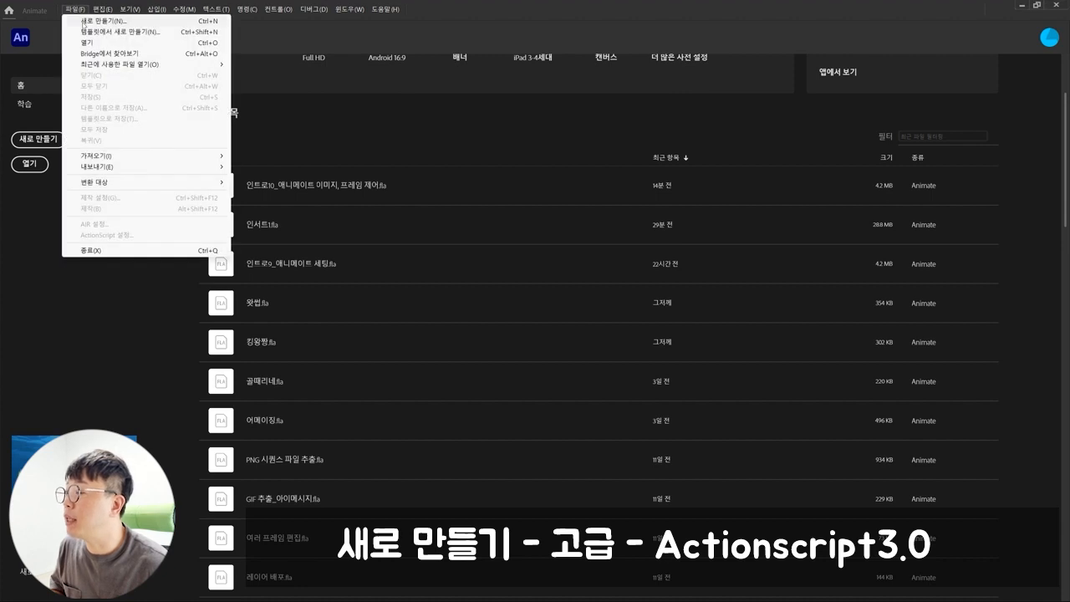
click(85, 21)
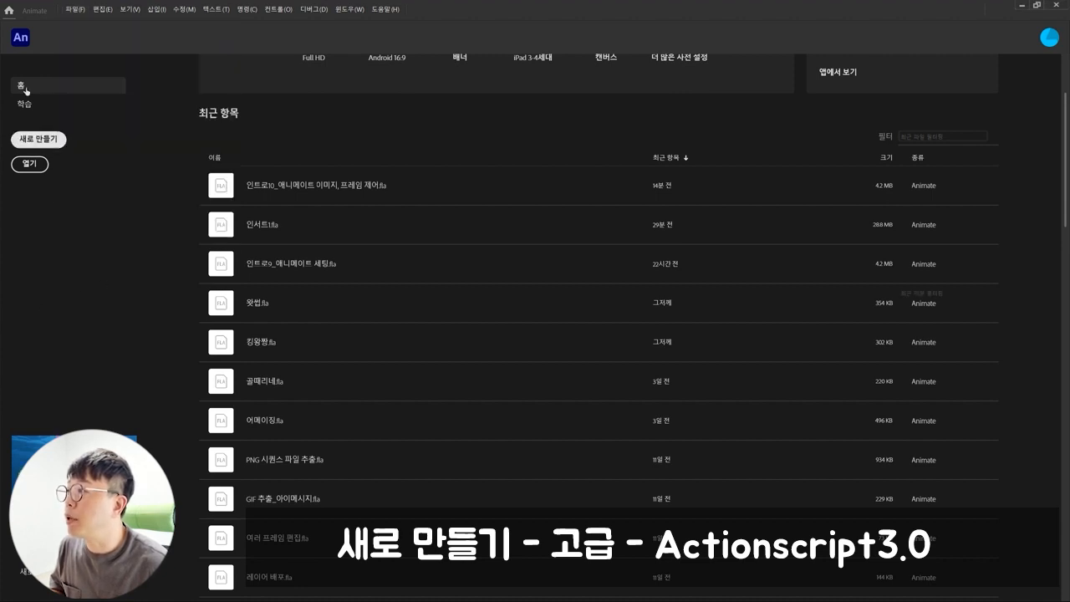
click(47, 142)
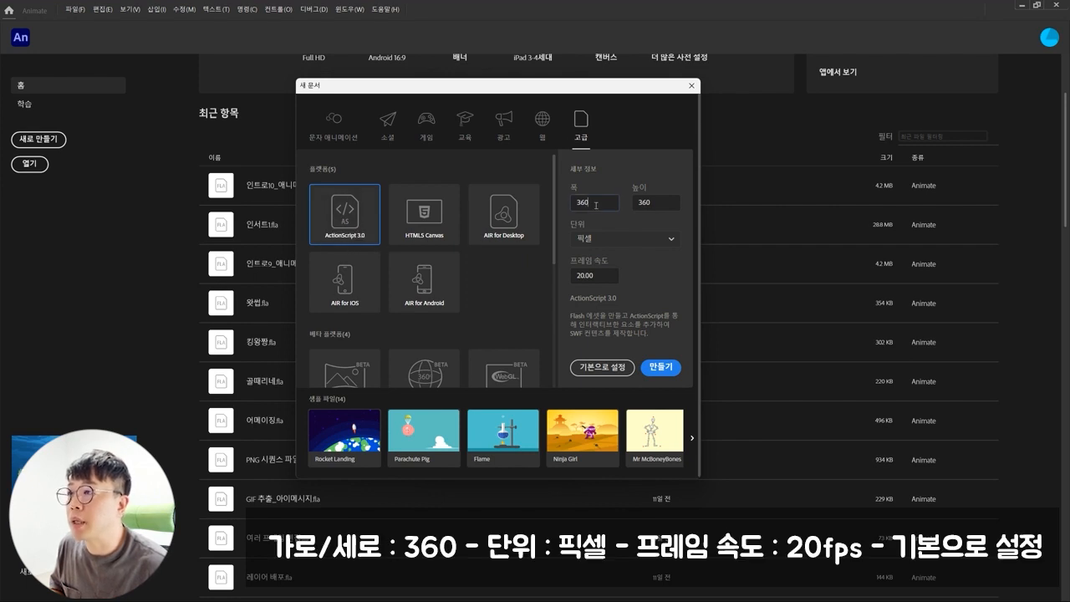
double_click(596, 205)
double_click(658, 201)
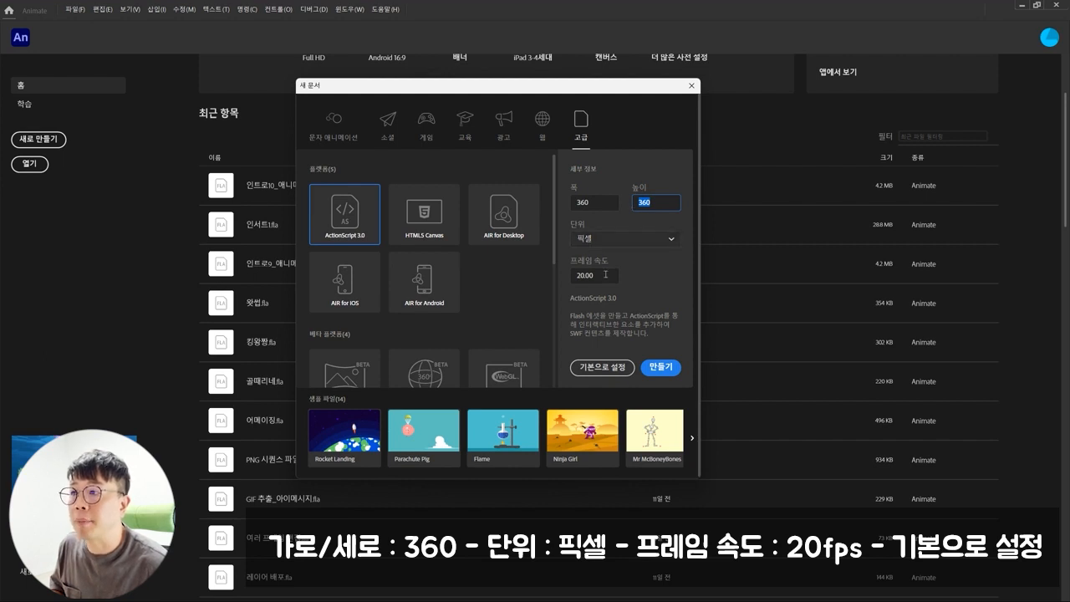
drag(606, 274, 571, 274)
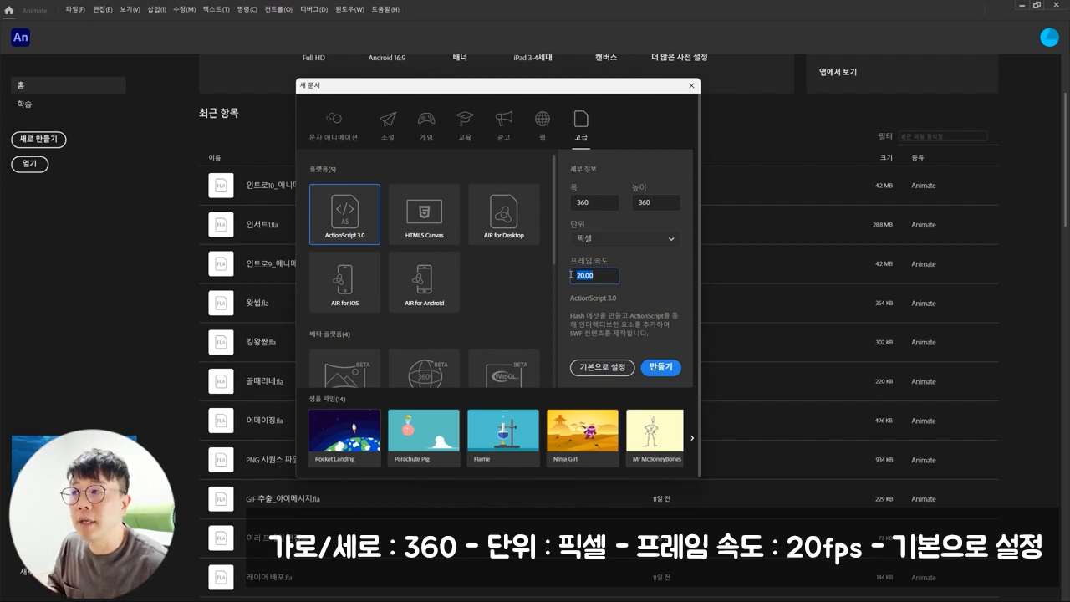
click(650, 292)
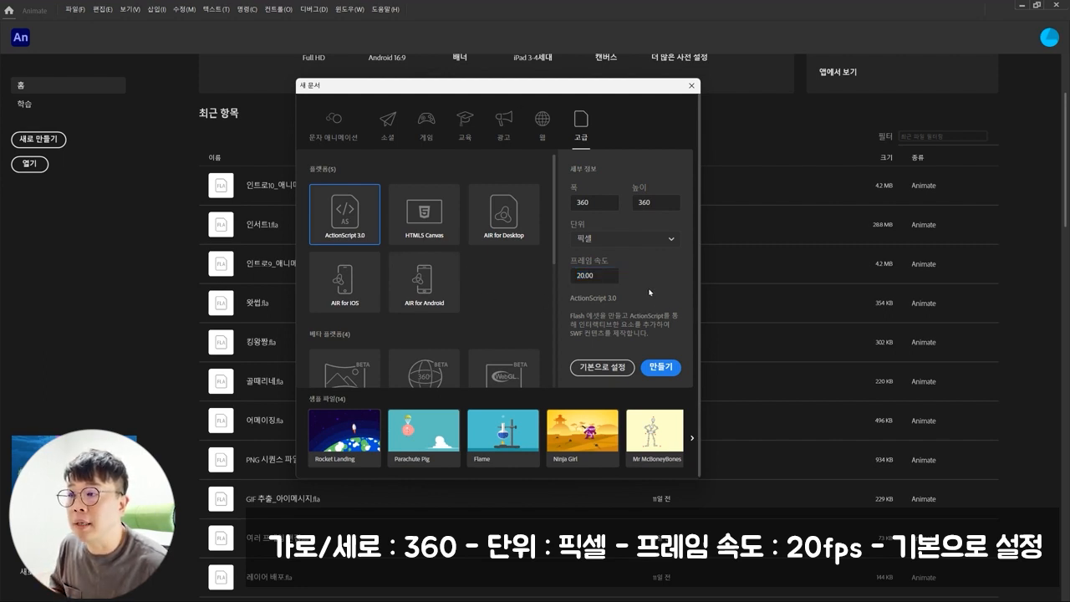
click(606, 368)
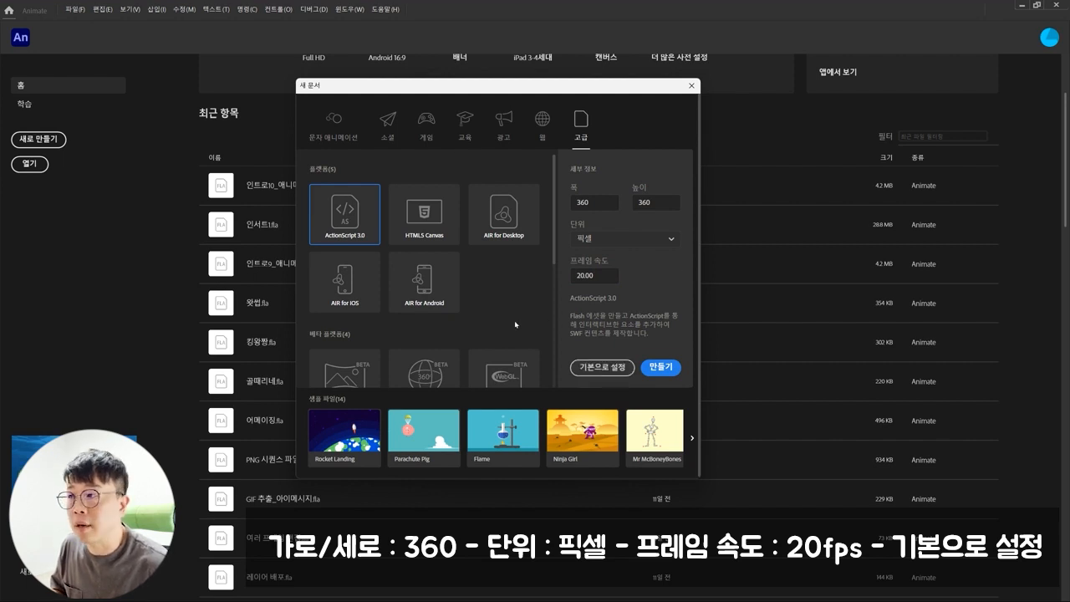
click(666, 369)
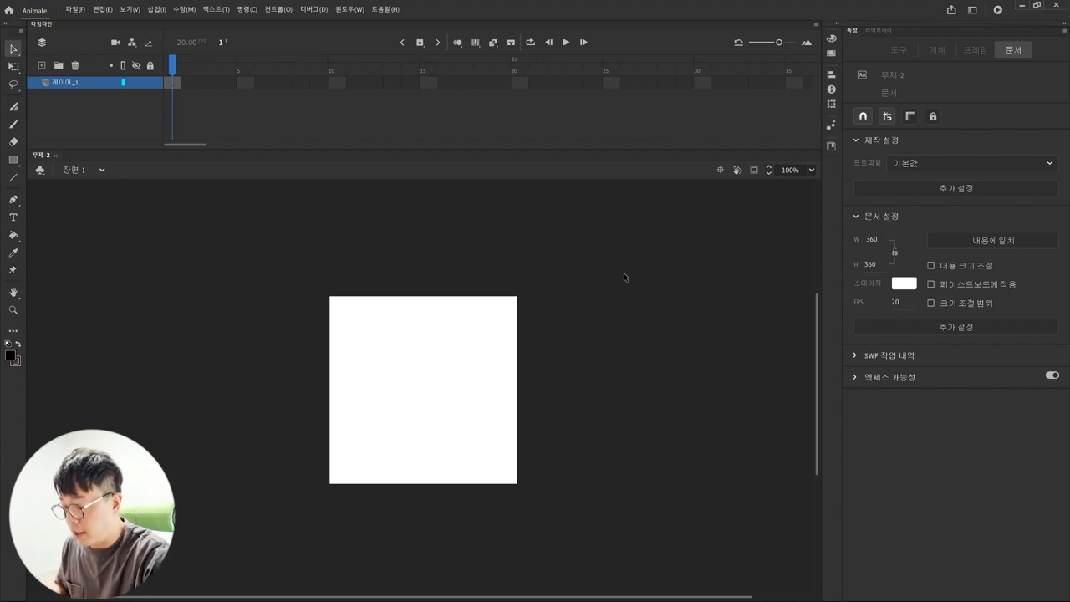
Draw a closed black cloud-like outline about 205 × 172 pixels on the stage with the Classic Brush
key(ctrl+equal)
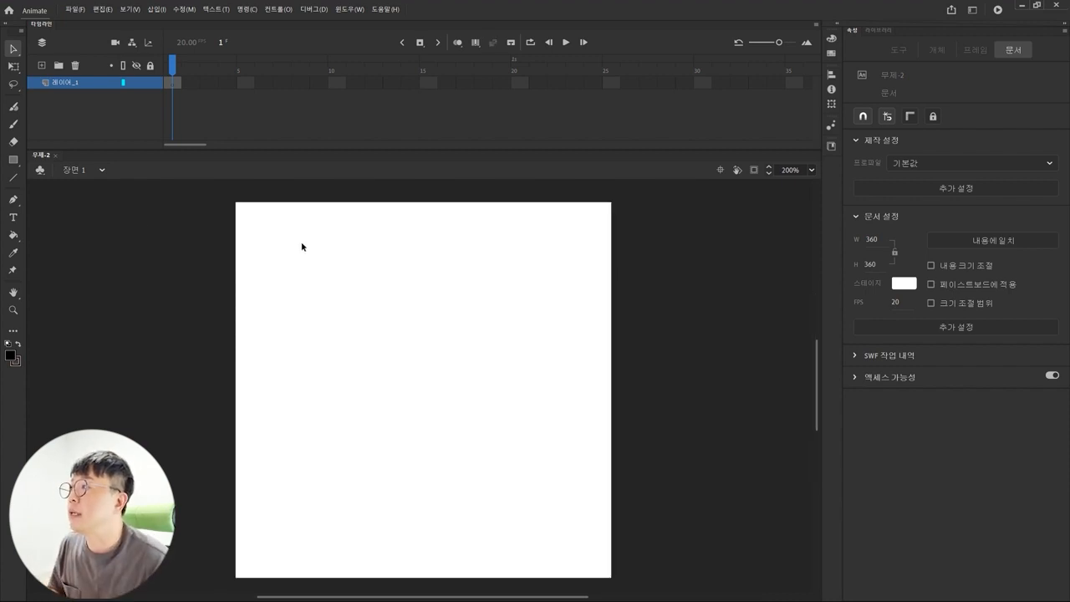
click(13, 124)
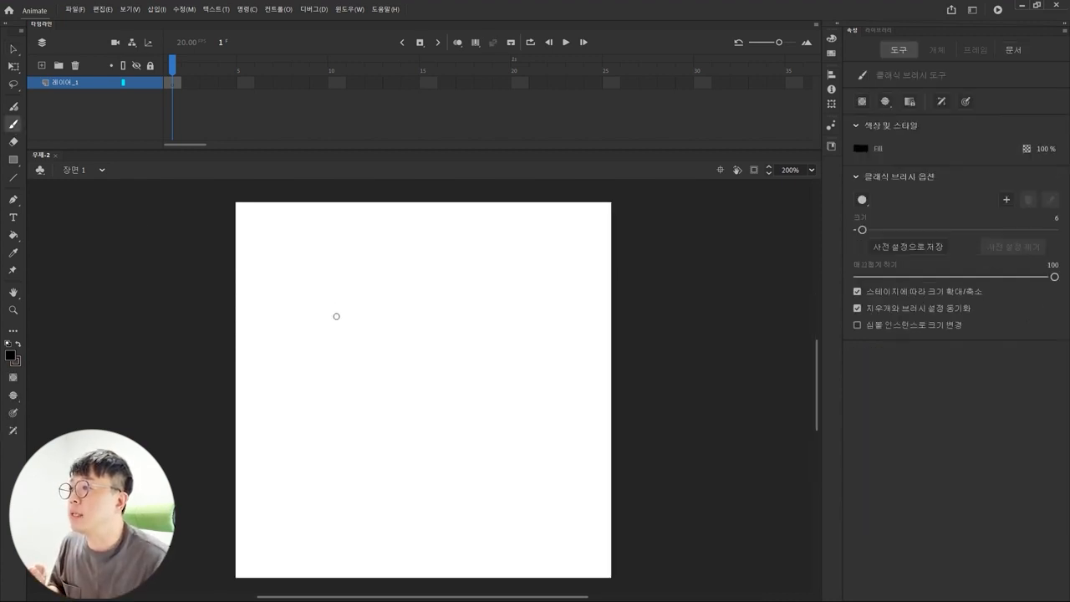
mouse_move(336, 316)
mouse_down()
mouse_move(413, 269)
mouse_move(422, 324)
mouse_move(442, 305)
mouse_move(488, 365)
mouse_move(453, 376)
mouse_move(453, 401)
mouse_move(372, 427)
mouse_move(352, 396)
mouse_move(315, 409)
mouse_move(291, 330)
mouse_move(336, 318)
mouse_up()
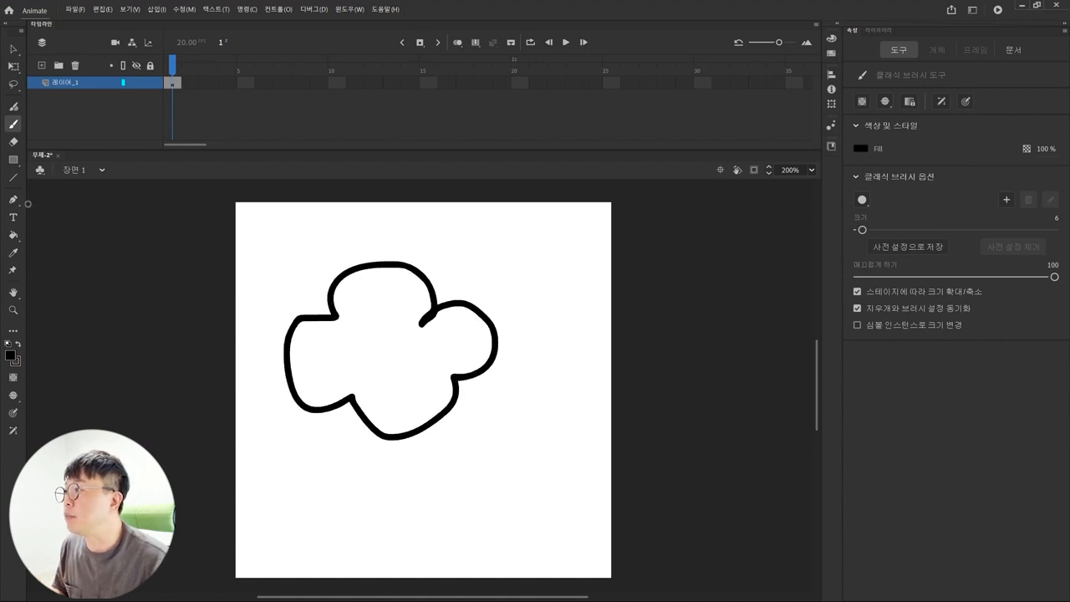
Fill the inside of the cloud-like outline with yellow-orange using the Paint Bucket
click(13, 234)
click(10, 355)
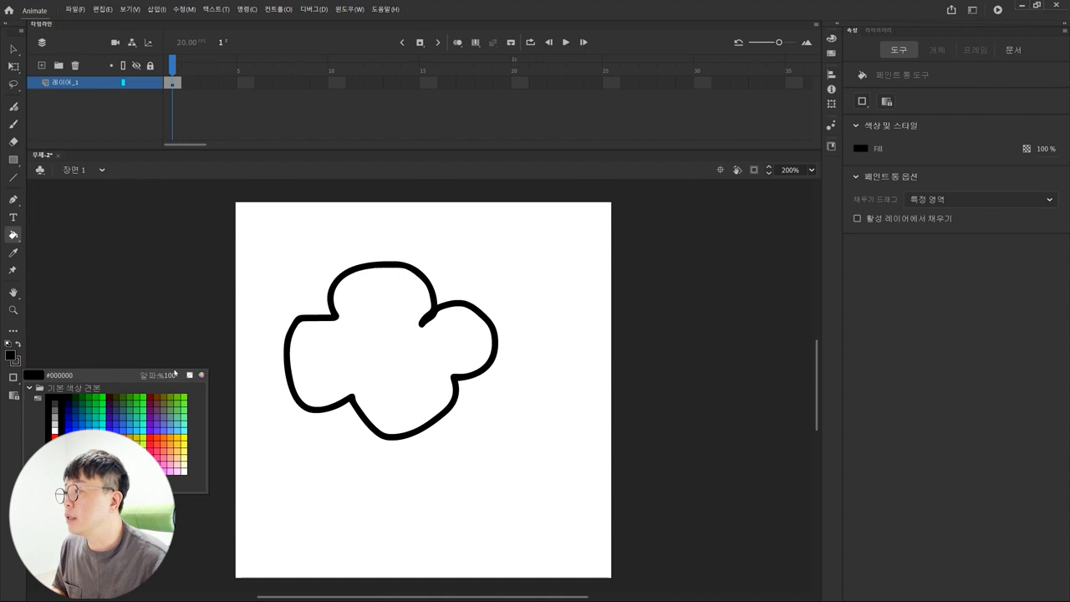
click(178, 437)
click(434, 333)
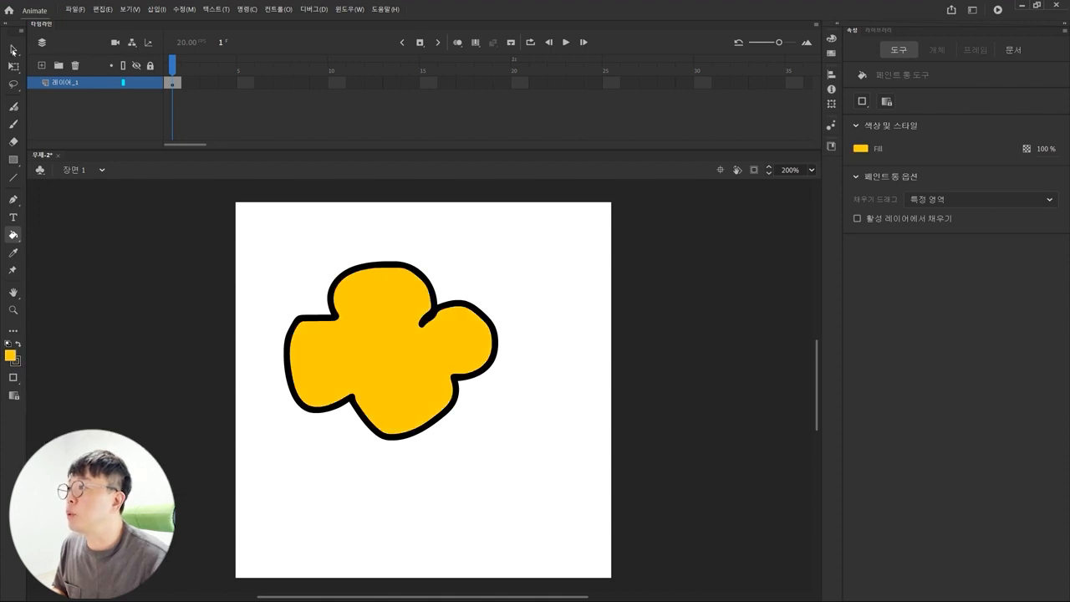
Delete the whole filled cloud-like shape, including its outline, from the stage
click(13, 50)
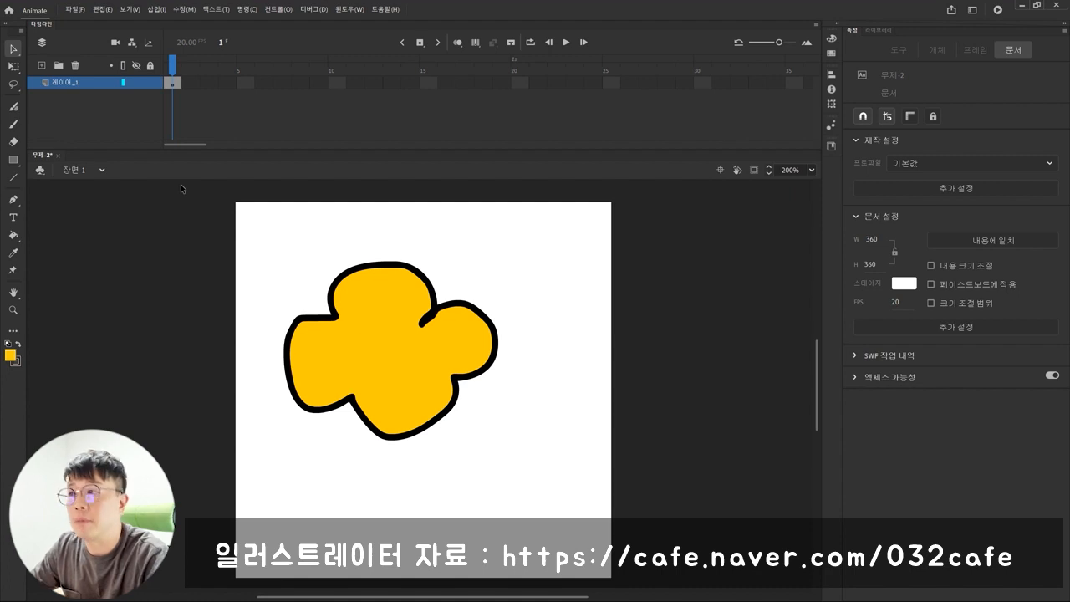
drag(253, 224, 574, 503)
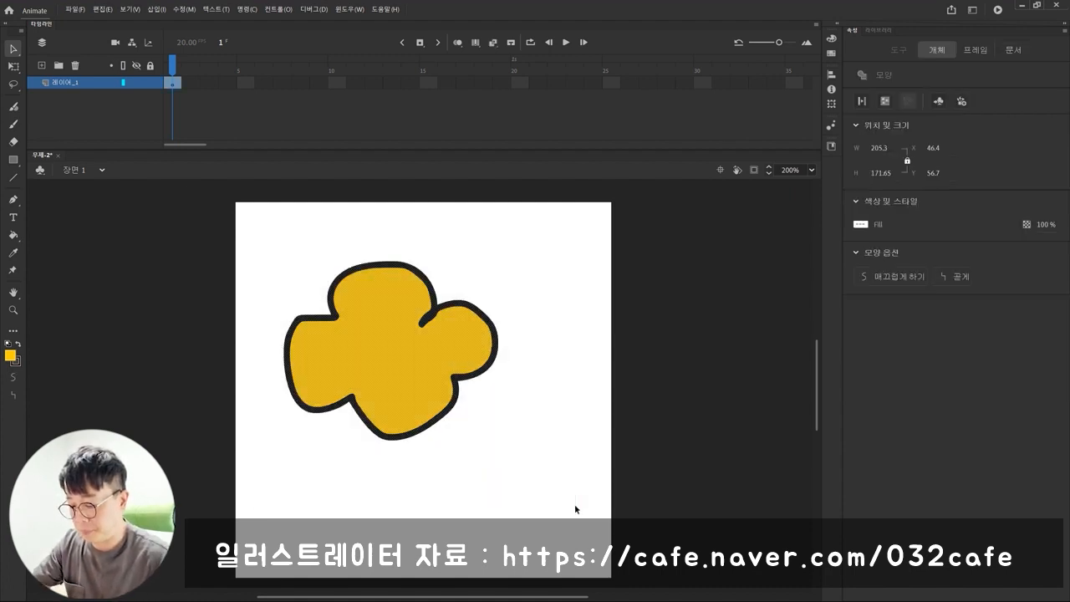
key(Delete)
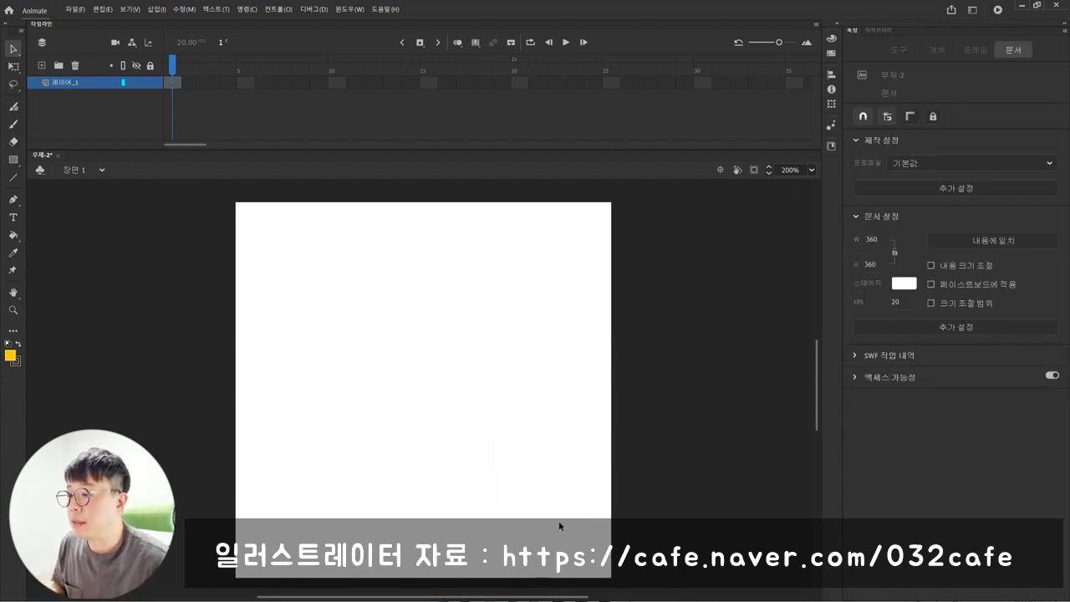
Switch to Illustrator and copy the 개신남 title together with all three dog figures
click(1023, 6)
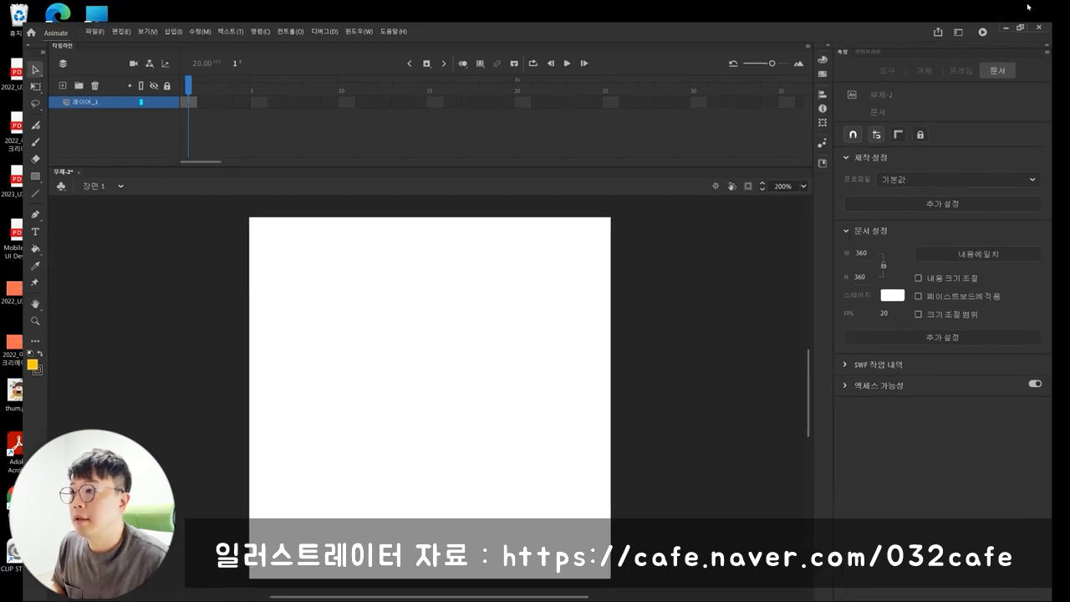
click(558, 590)
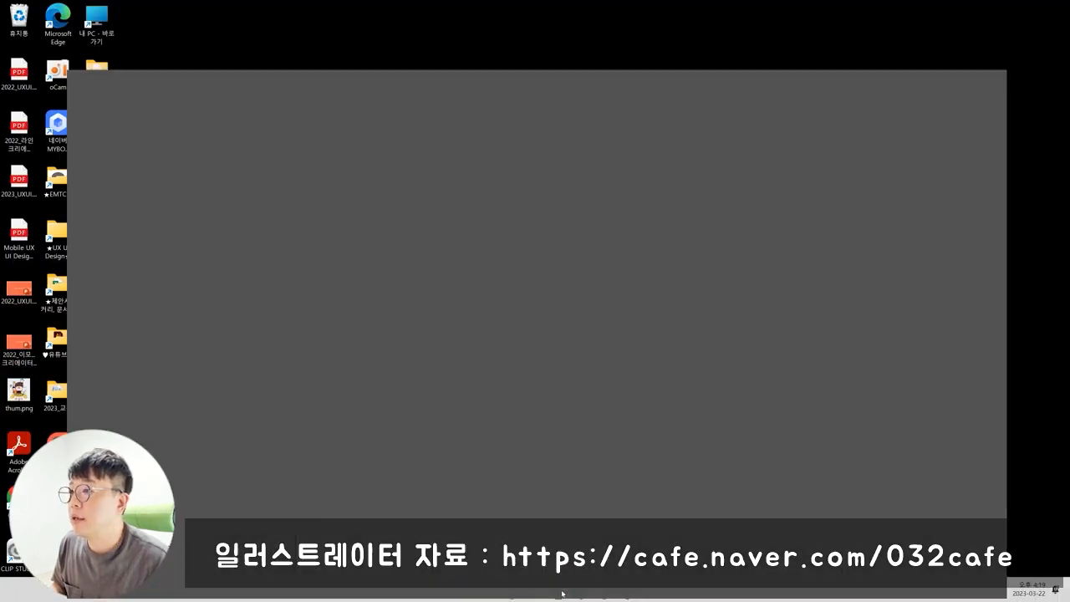
drag(689, 235, 533, 222)
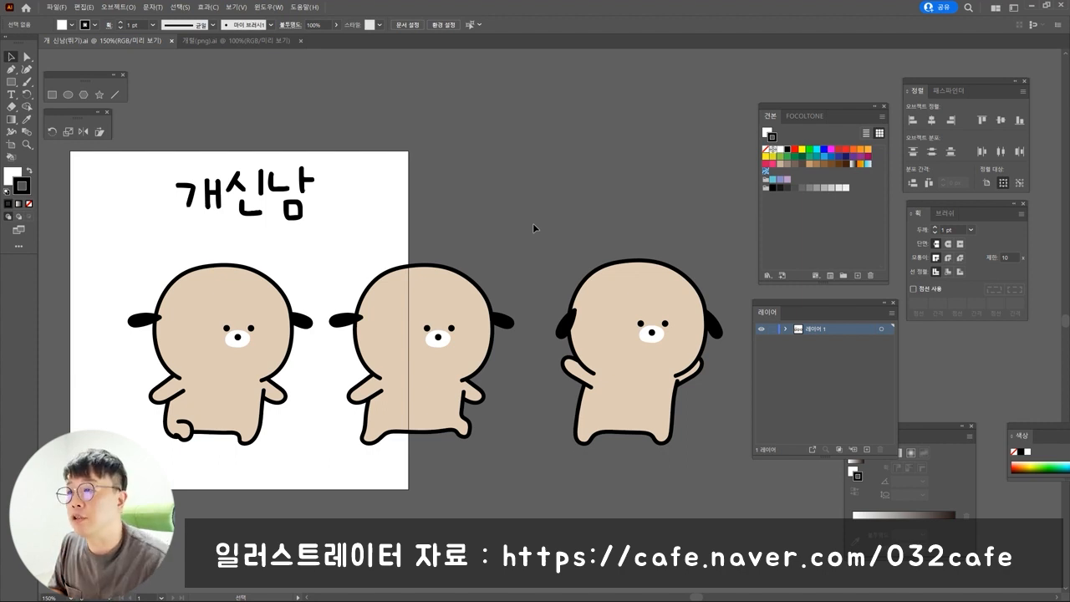
drag(706, 443, 740, 482)
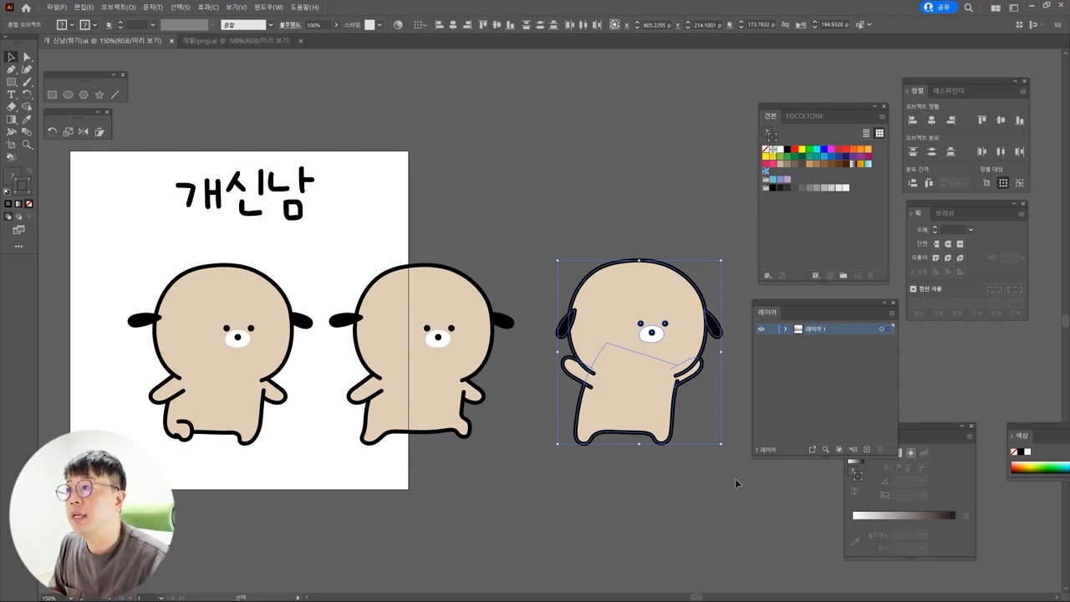
click(539, 222)
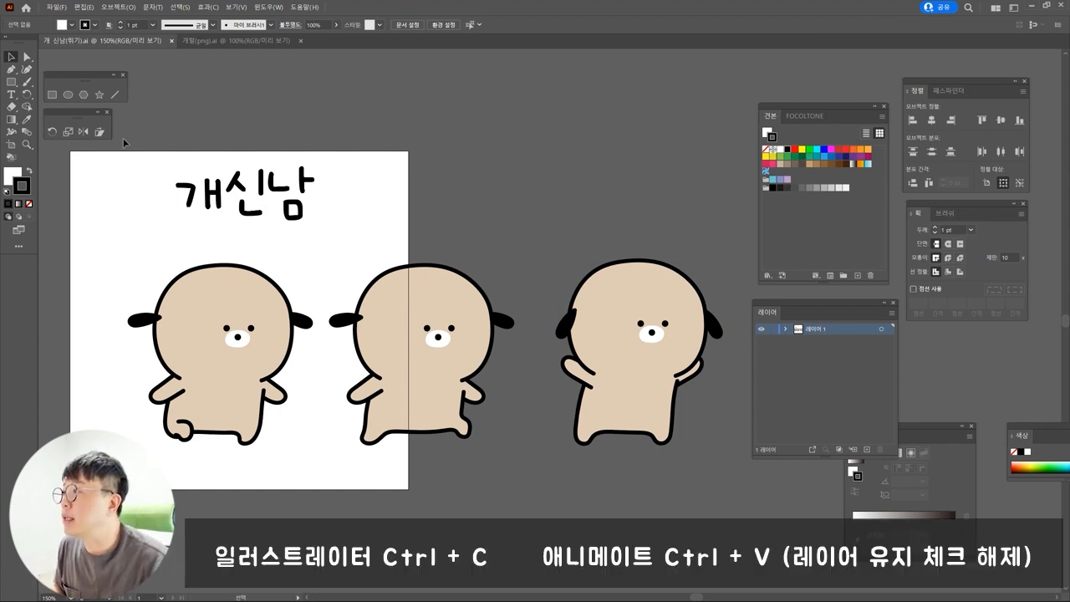
drag(126, 142, 686, 486)
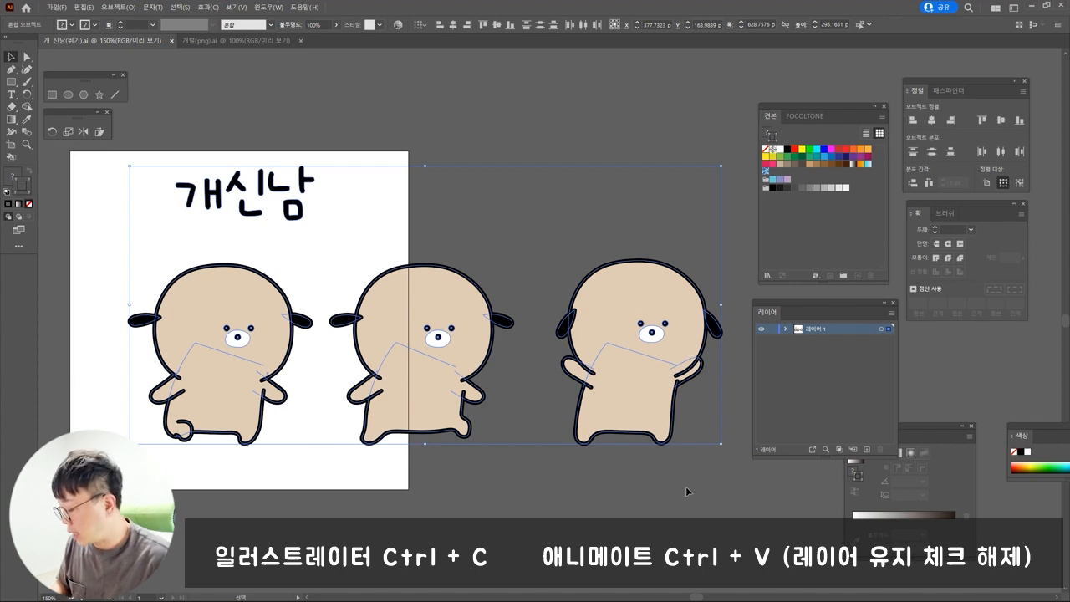
key(a)
key(v)
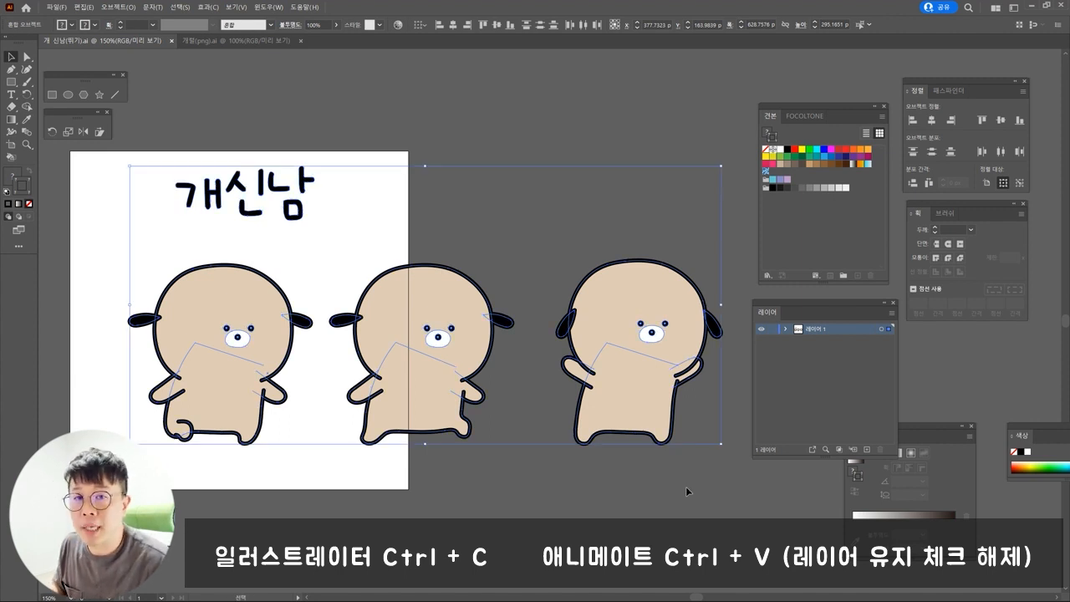
click(593, 531)
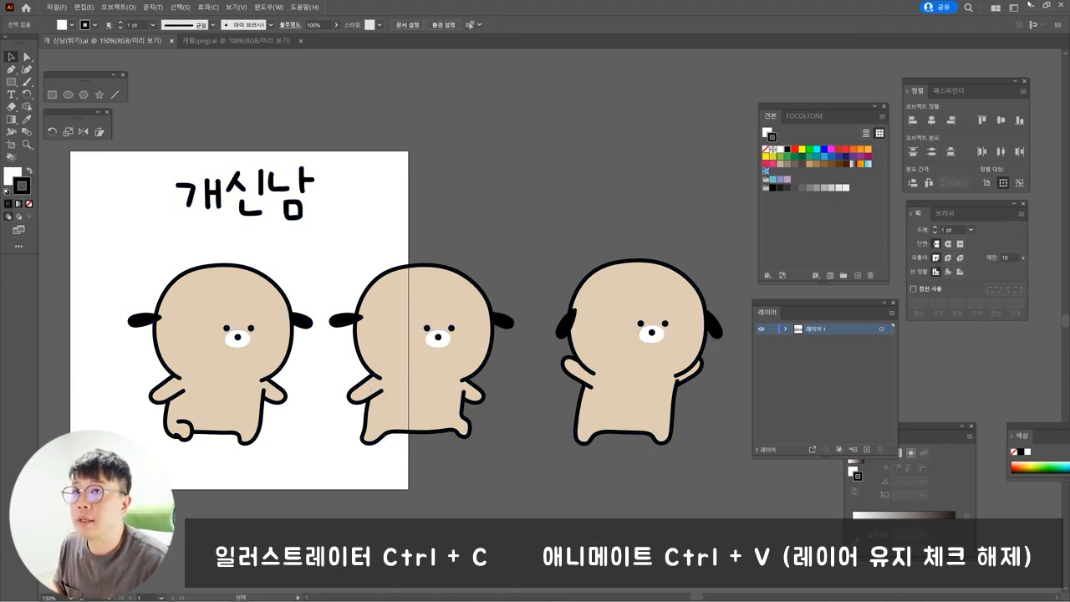
Switch back to Animate and paste the copied artwork using the AI File Importer preferences, with Maintain Layers turned off
click(1032, 6)
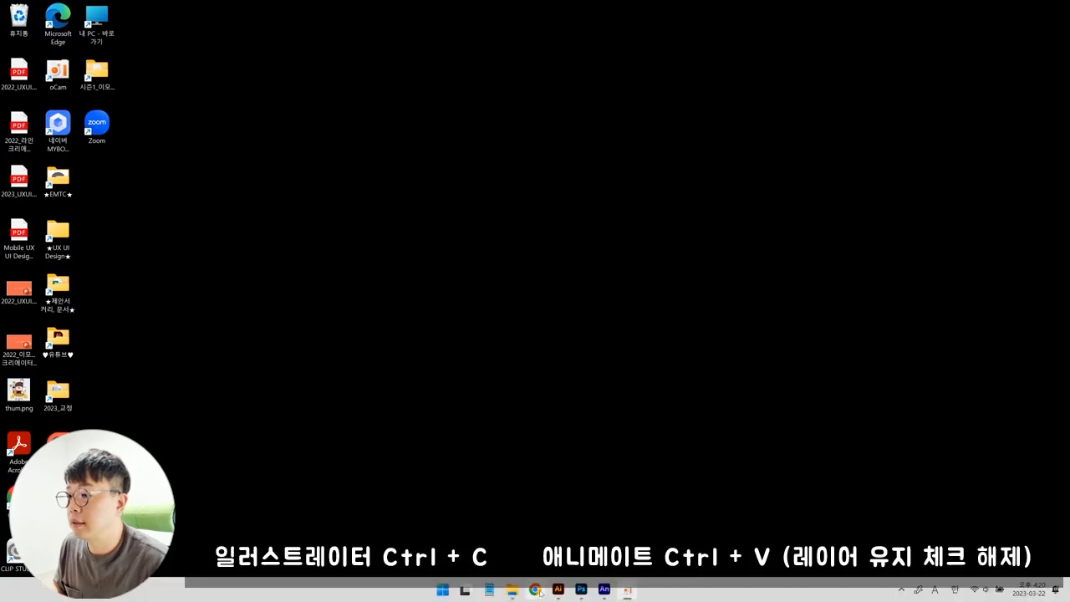
click(602, 593)
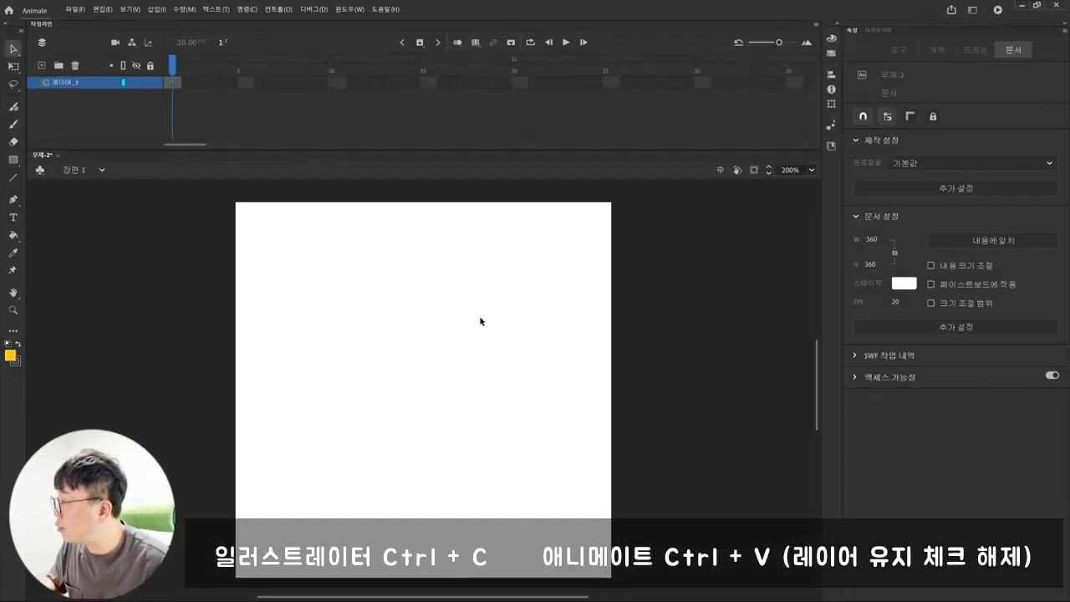
key(ctrl+v)
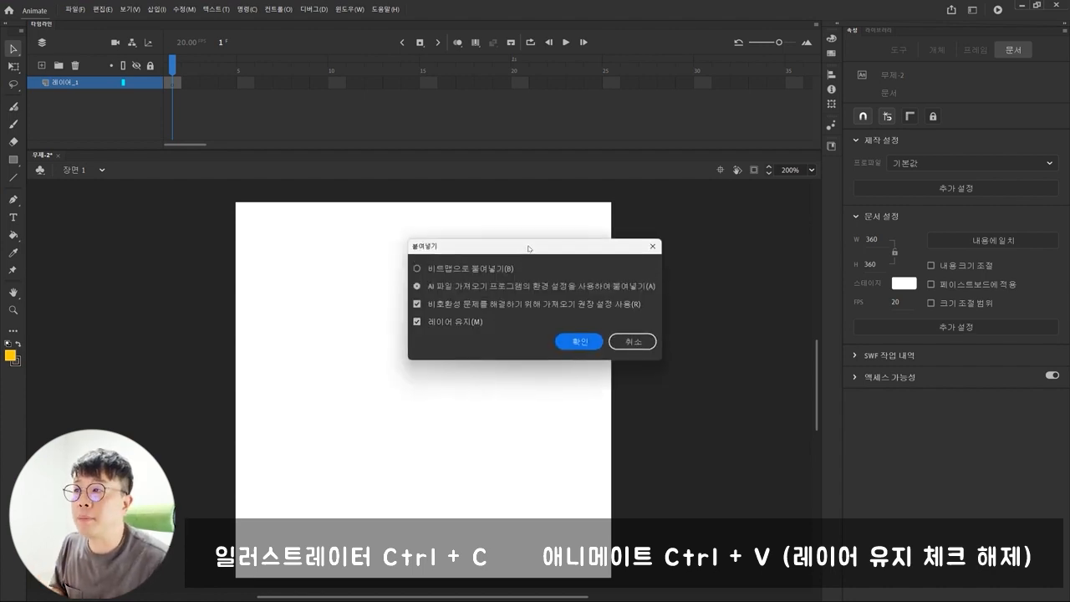
drag(530, 250, 490, 225)
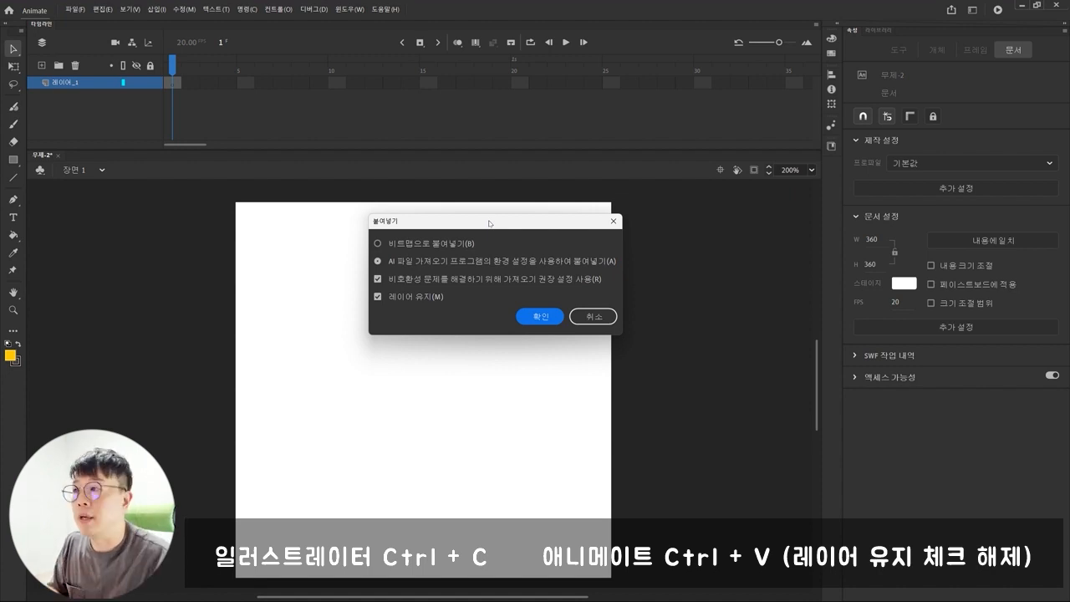
drag(490, 223, 447, 221)
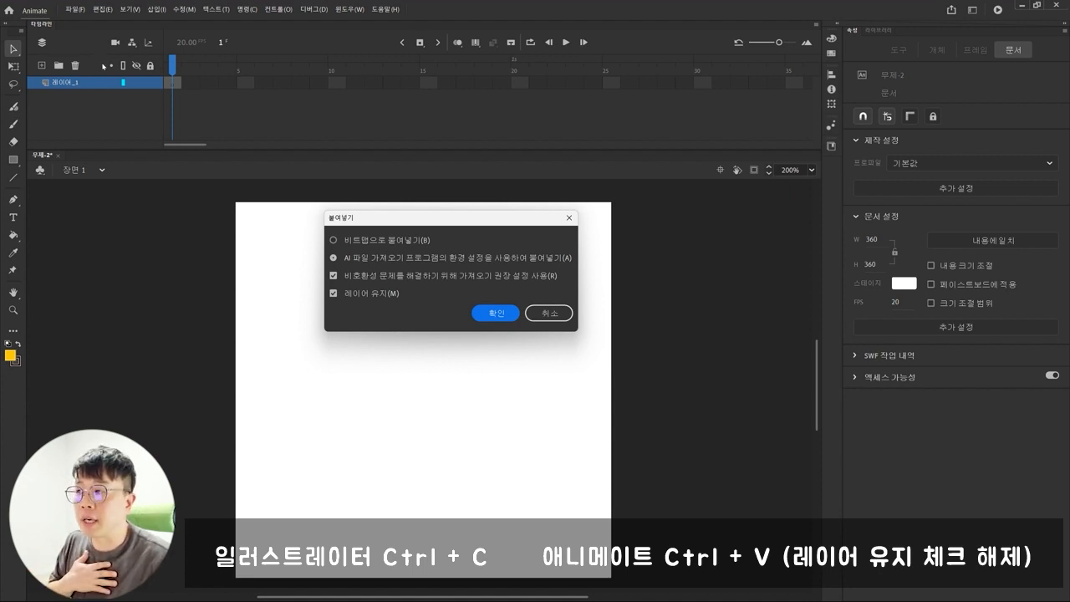
click(333, 293)
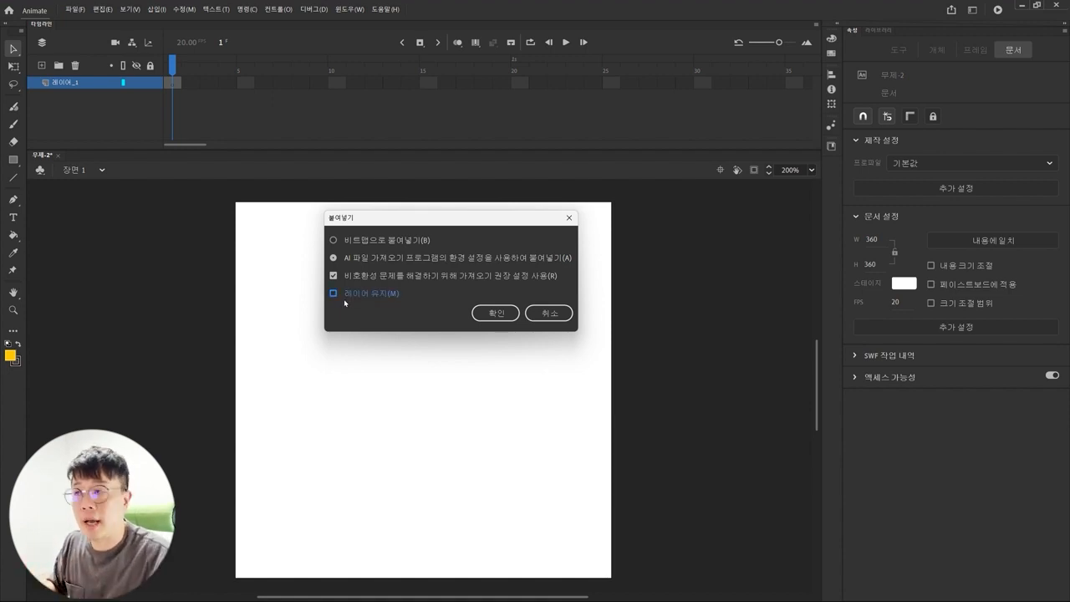
click(507, 313)
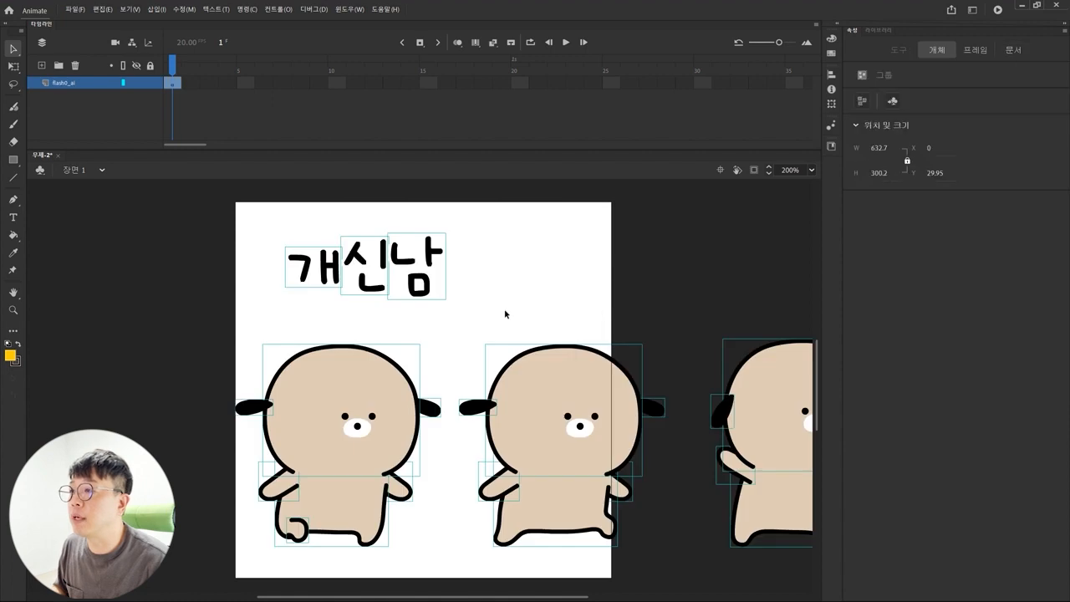
Move all the pasted artwork about 111 pixels left and 12 pixels up, then deselect it
drag(573, 399, 456, 386)
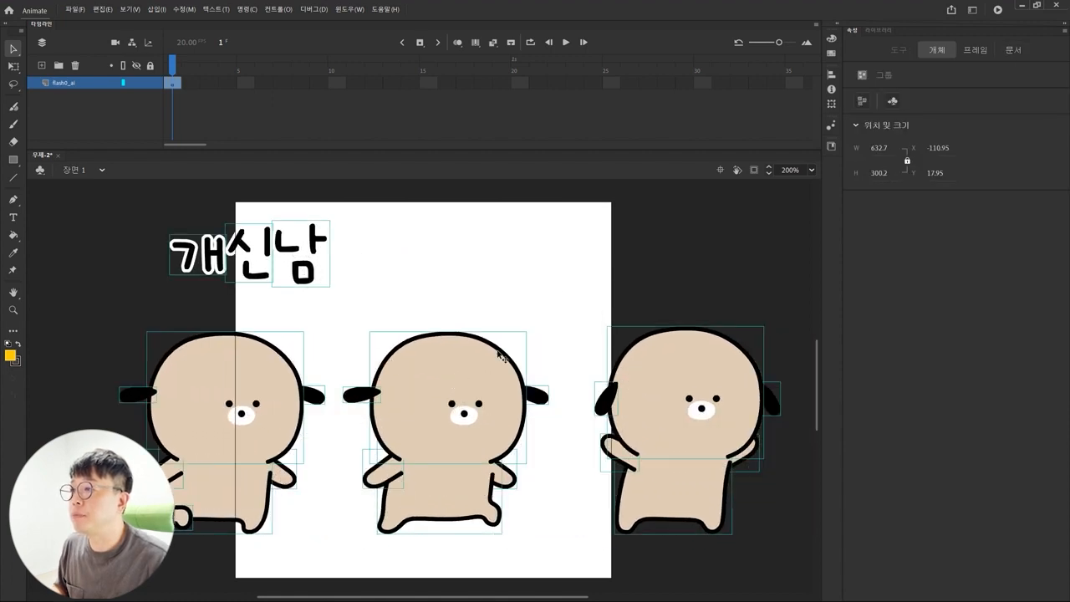
key(ctrl+1)
click(586, 284)
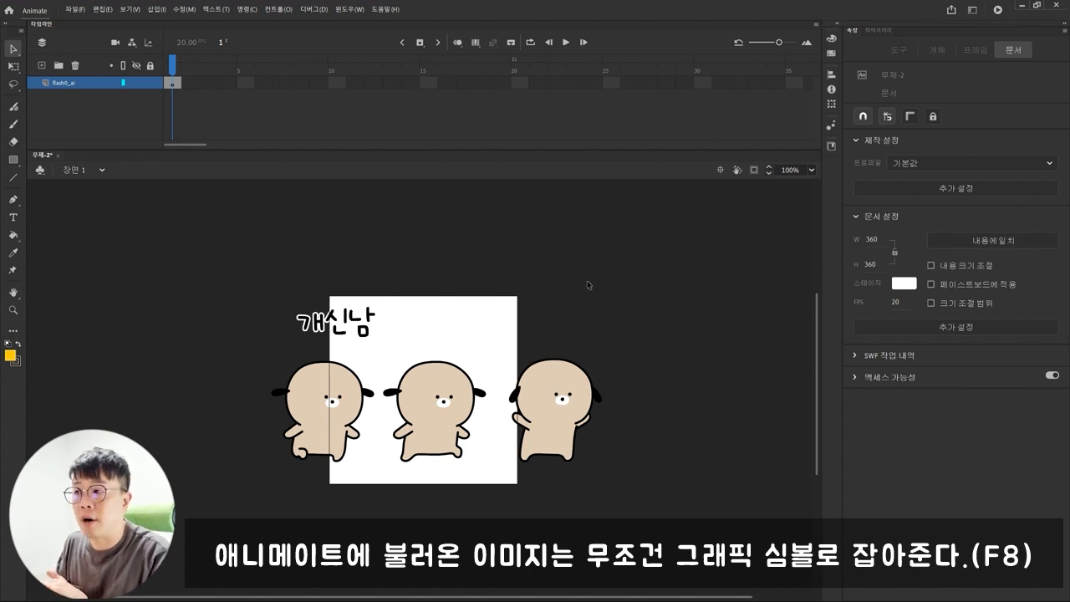
Convert the complete 개신남 title into a graphic symbol named 텍스트
key(ctrl+equal)
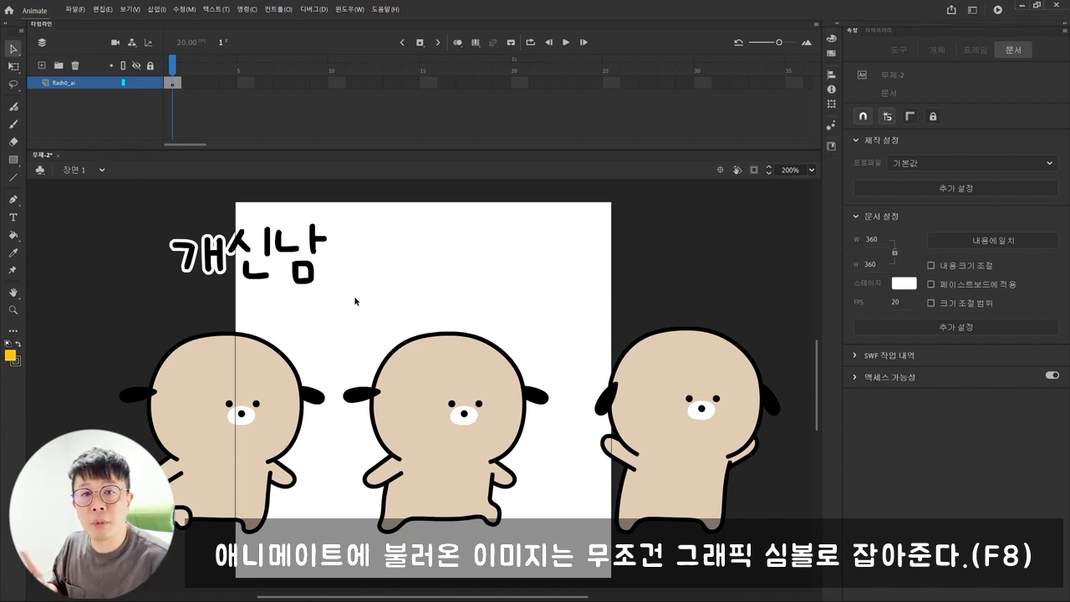
drag(369, 304, 123, 203)
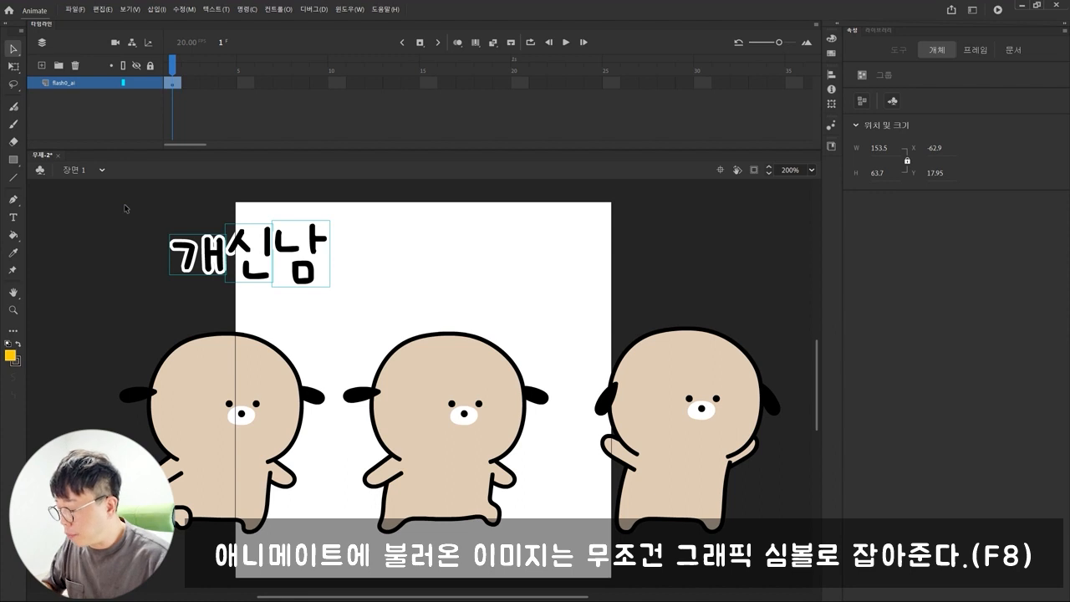
key(F8)
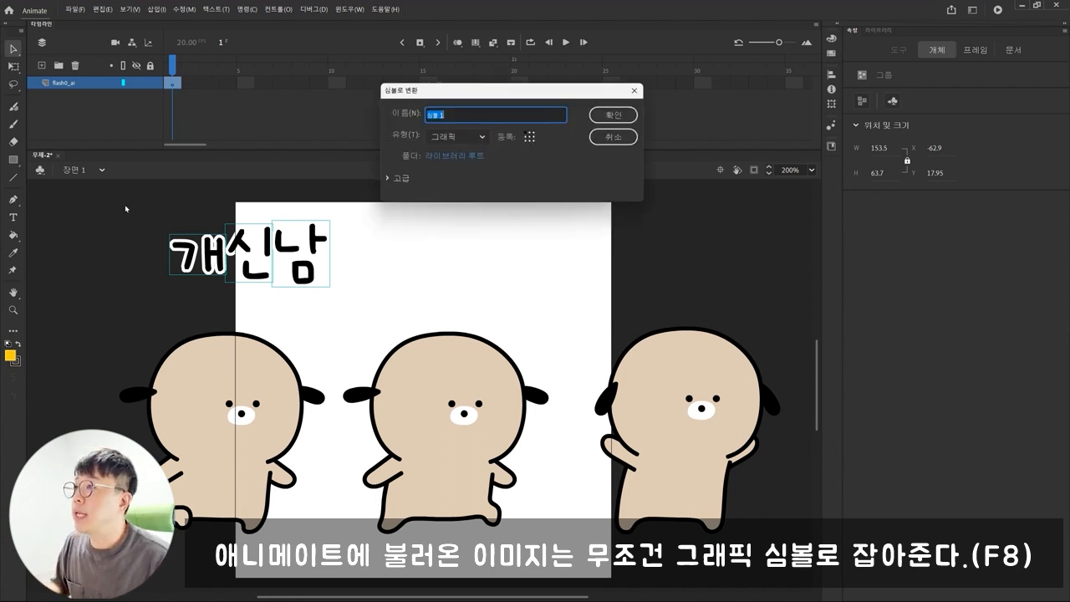
drag(497, 86, 494, 198)
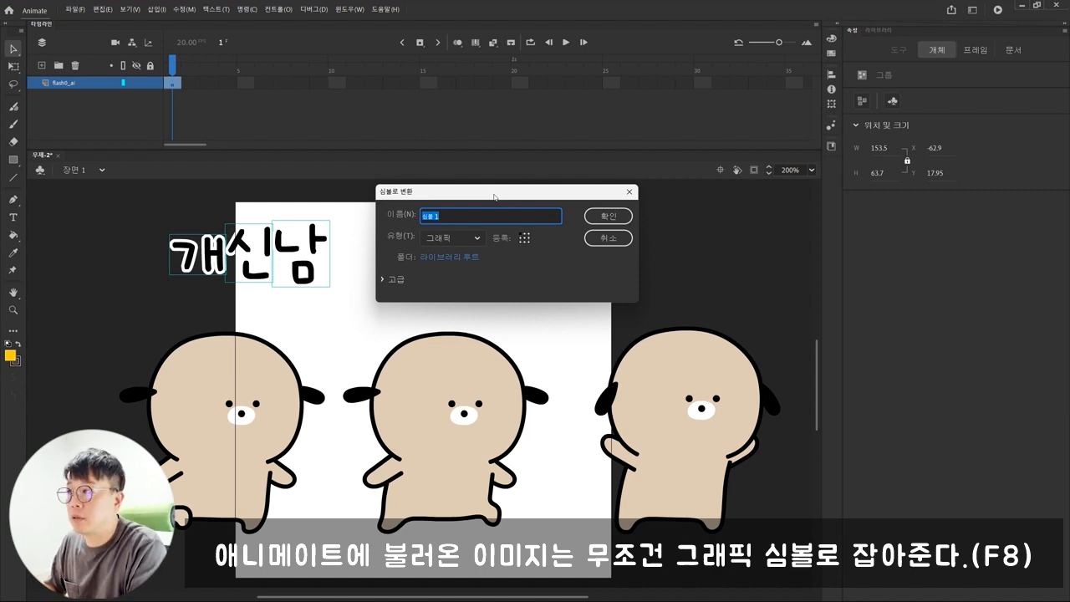
text(텍스트)
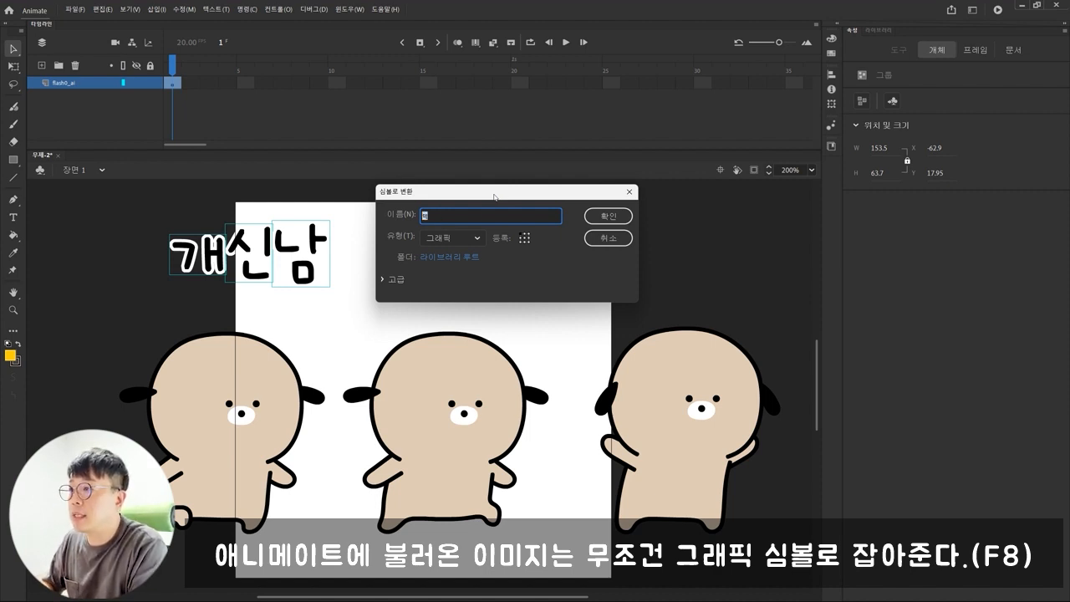
click(476, 239)
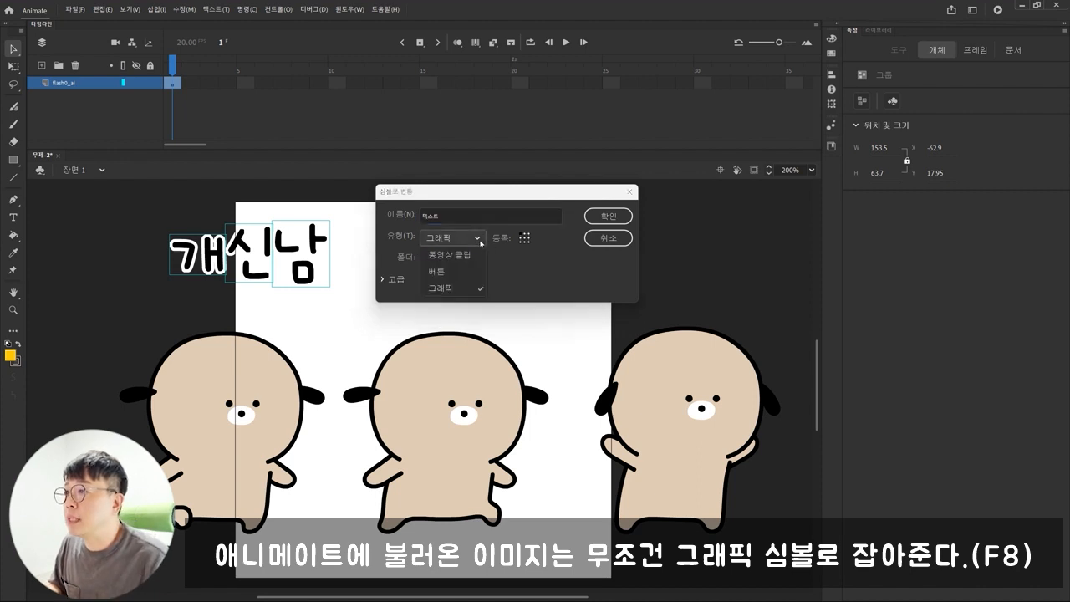
click(480, 241)
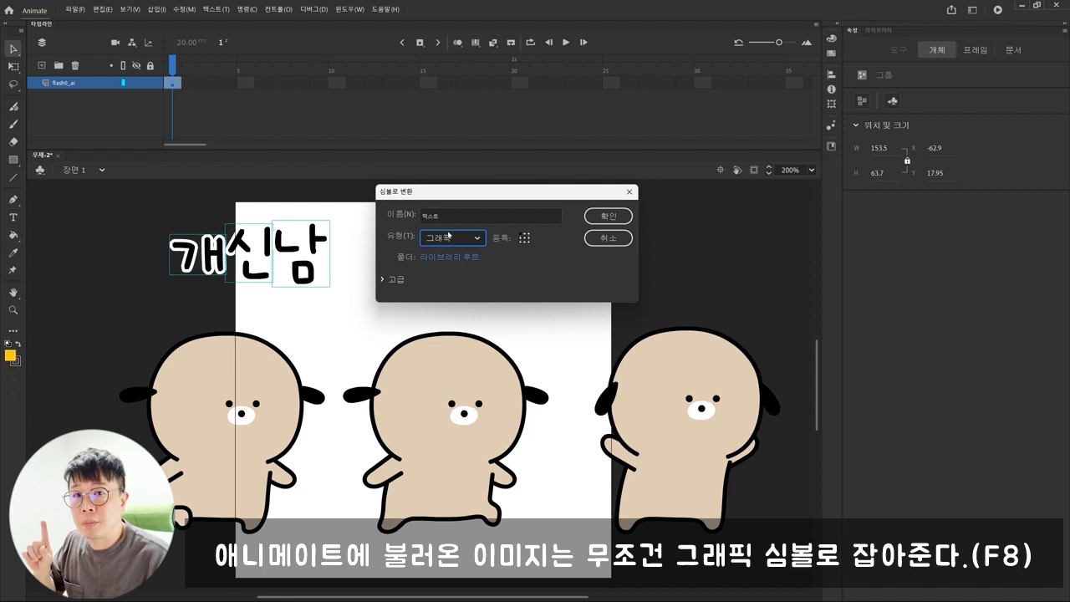
click(607, 215)
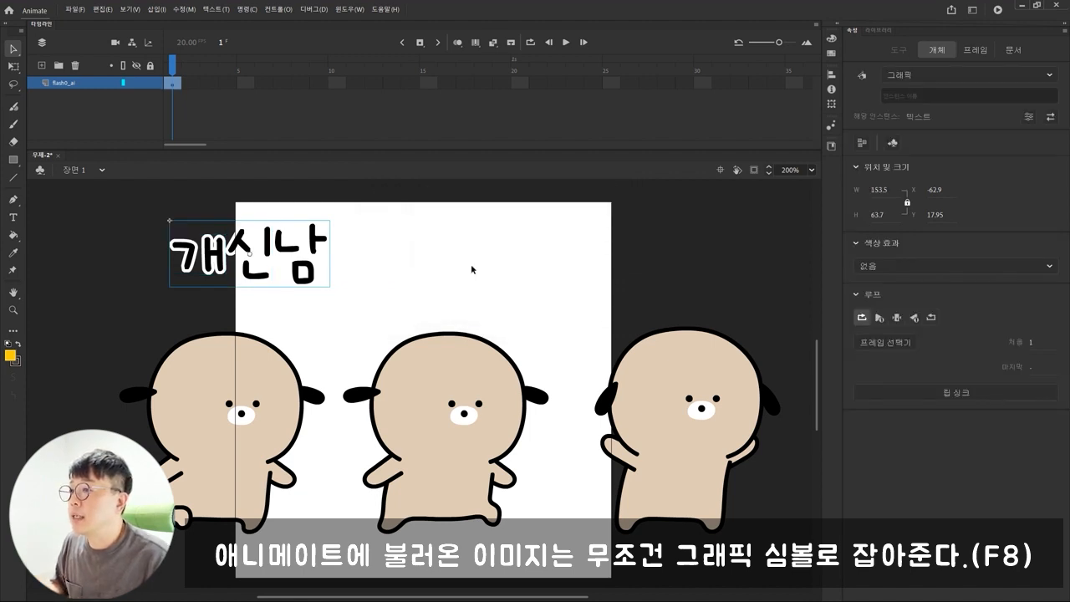
Convert all parts of the dog with both arms raised into a graphic symbol named 캐릭터1_3
click(580, 293)
mouse_move(581, 294)
mouse_down()
mouse_move(519, 271)
mouse_move(619, 421)
mouse_move(725, 537)
mouse_up()
key(F8)
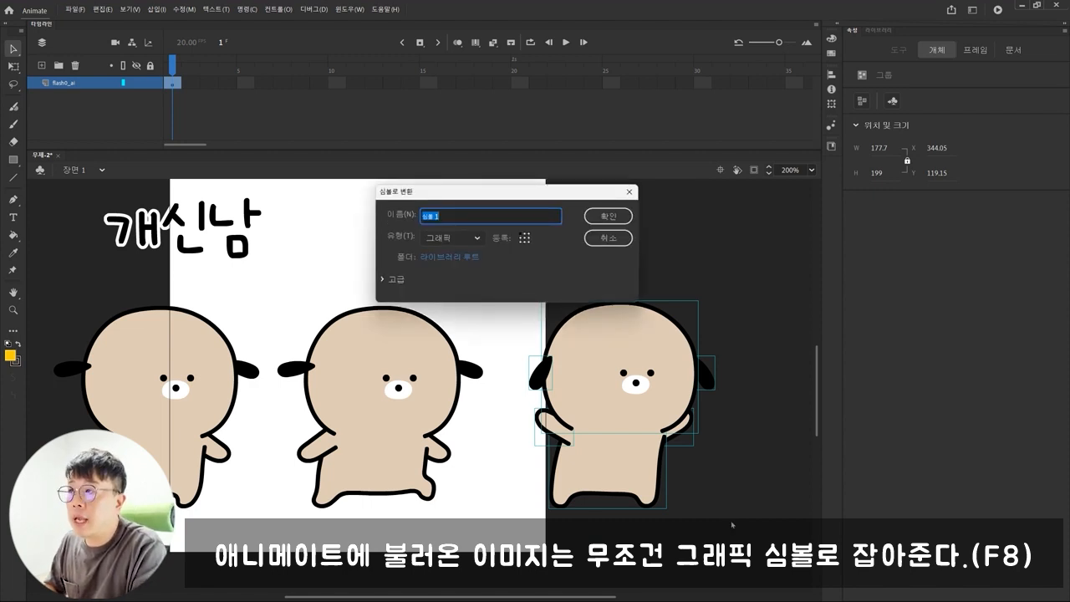
text(캐릭터1)
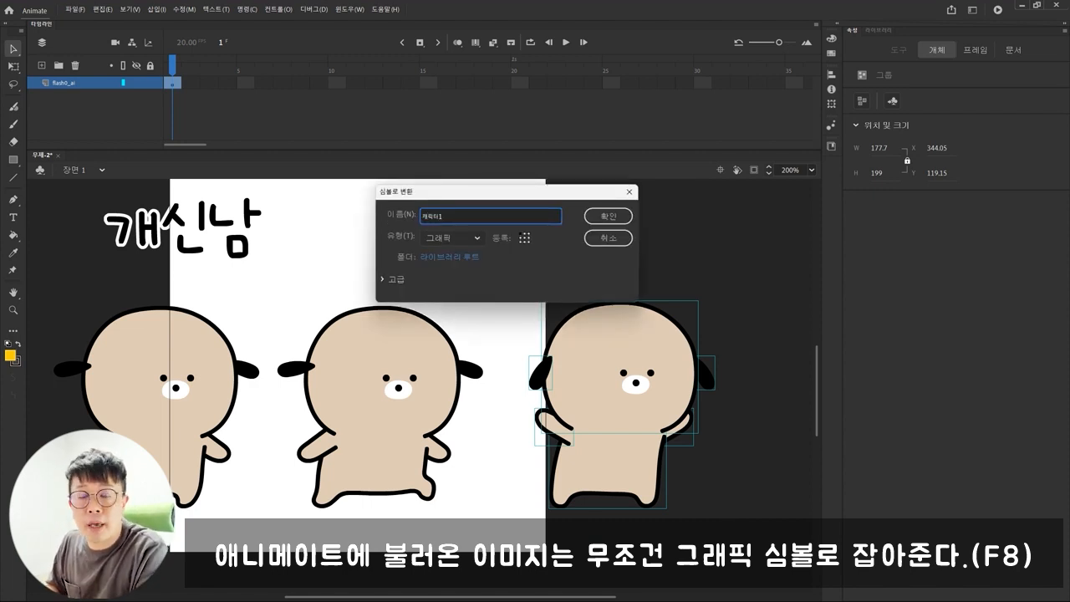
text(_)
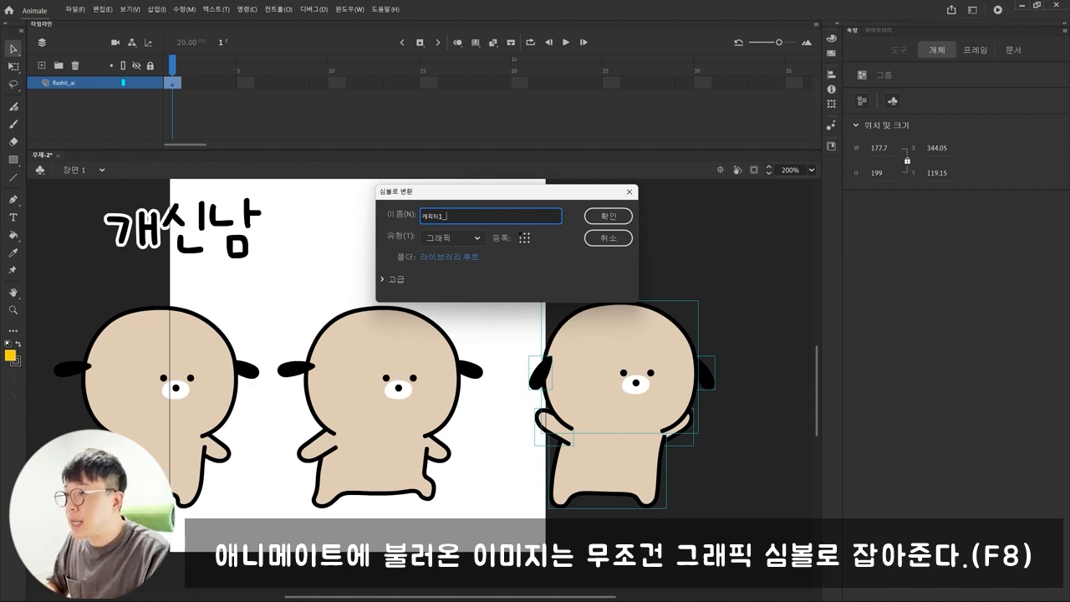
text(3)
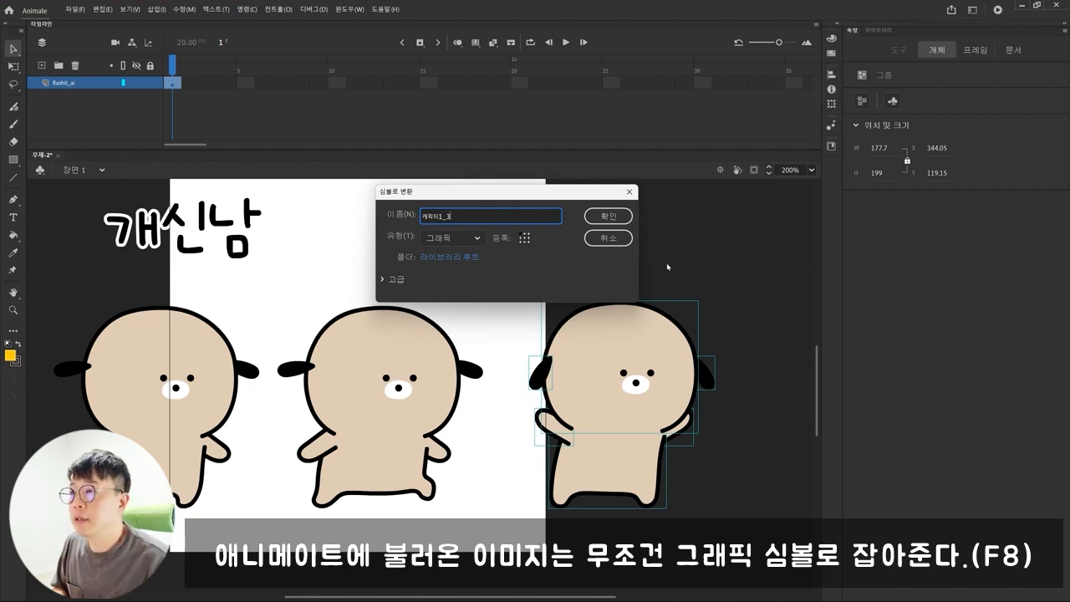
click(608, 215)
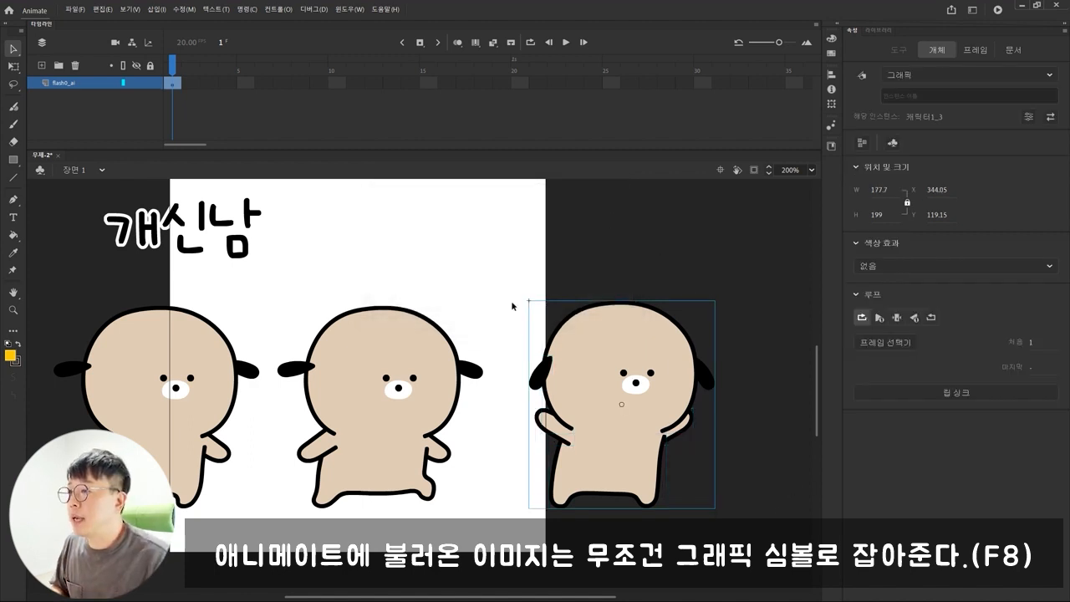
Convert all parts of the middle dog into a graphic symbol named 캐릭터2
drag(491, 286, 276, 524)
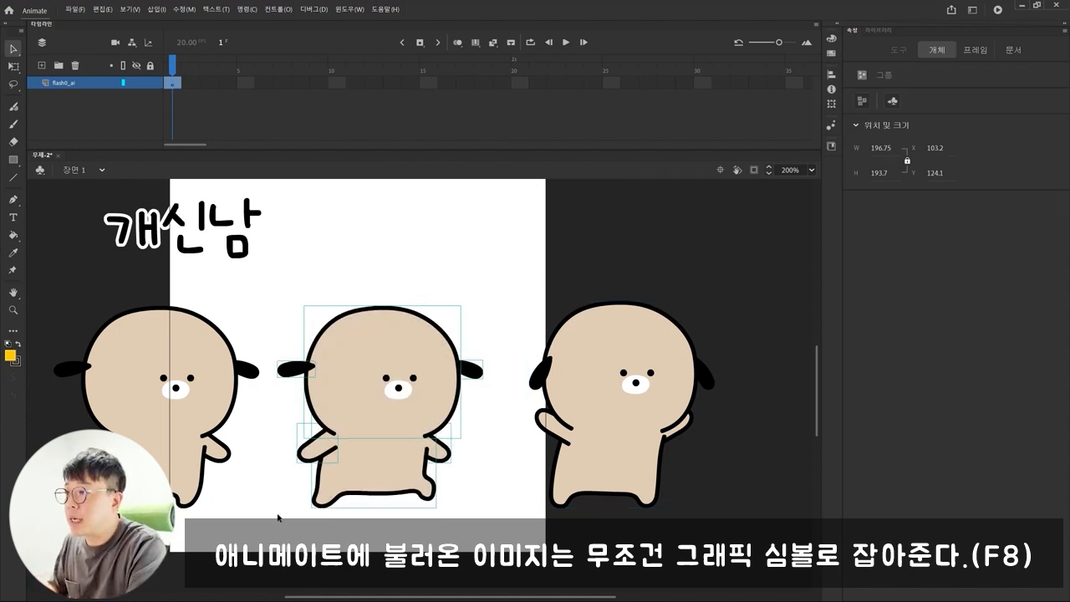
key(F8)
text(캐릭)
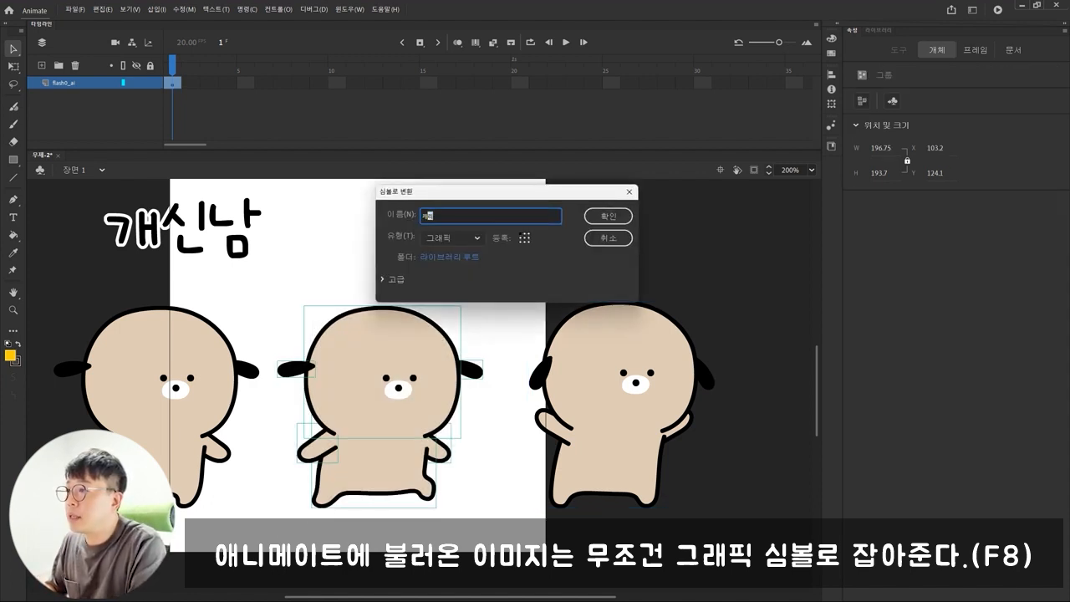
text(터2)
key(Return)
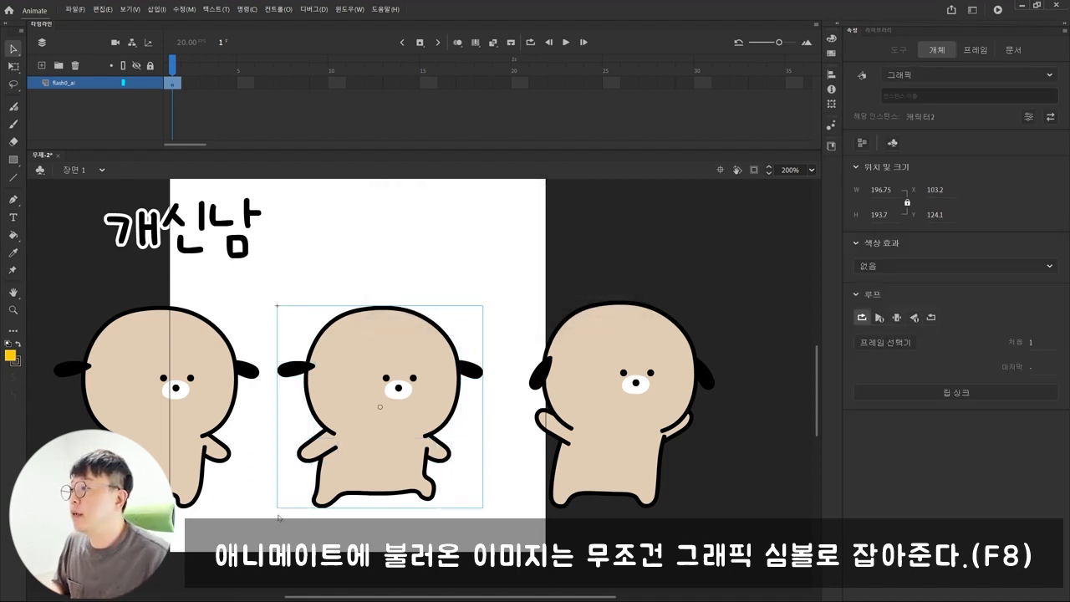
Convert all parts of the remaining ungrouped dog, with its folded leg, into a graphic symbol named 캐릭터4
drag(180, 304, 276, 303)
drag(123, 285, 349, 522)
click(349, 522)
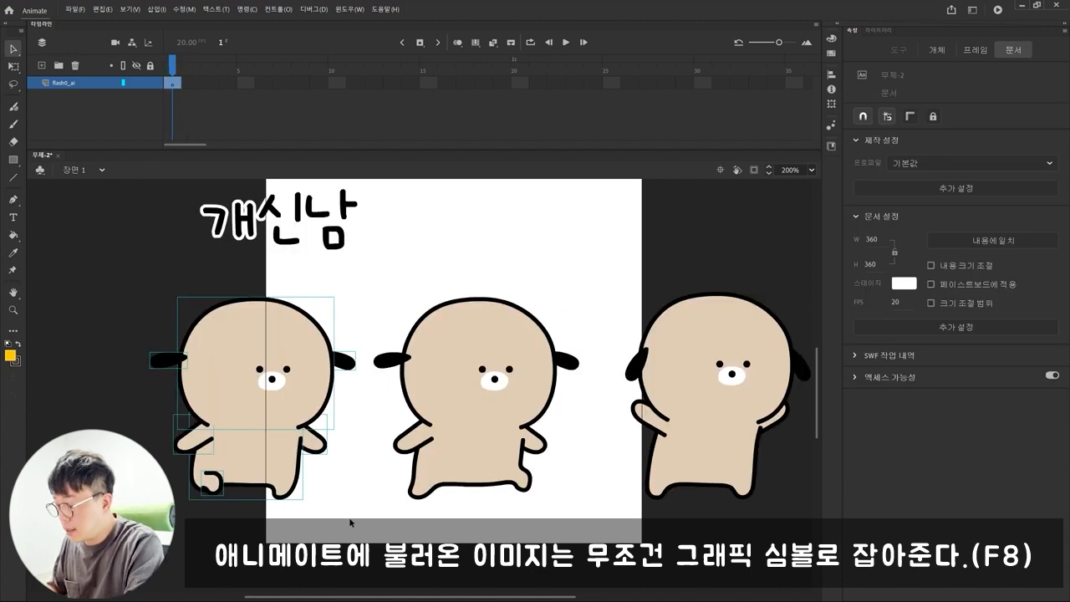
key(F8)
text(캐릭터)
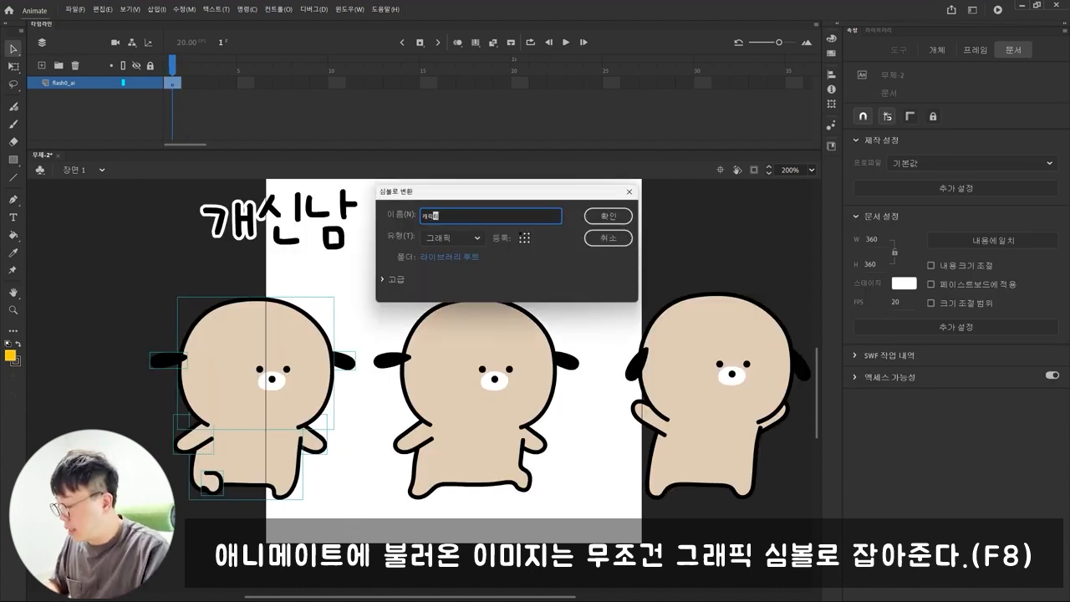
text(1)
key(Return)
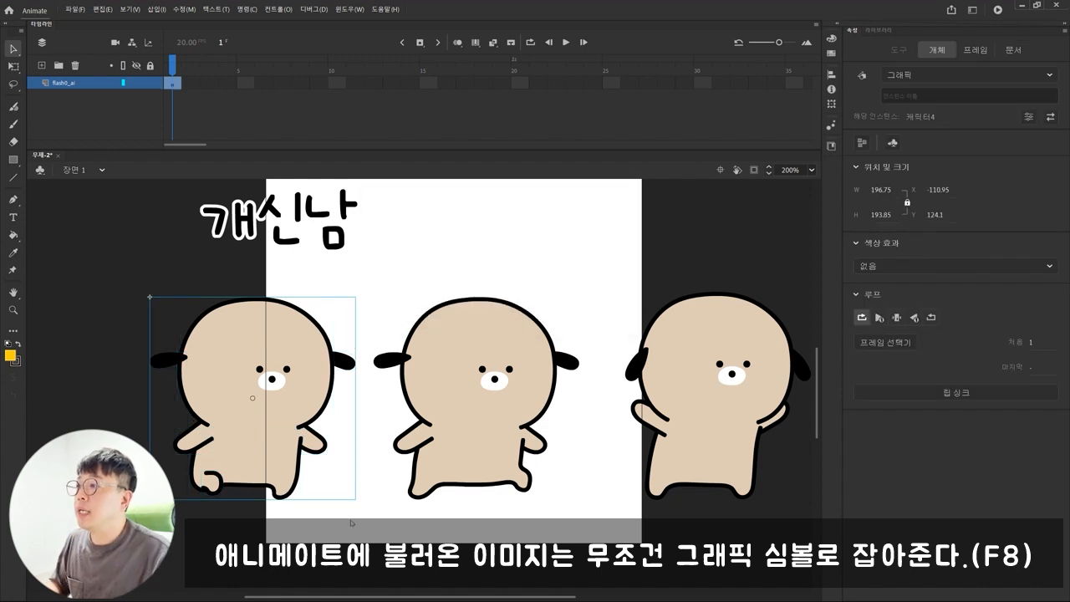
Select all the artwork on the stage and preview the title and dog symbols stored in the library
drag(120, 208, 765, 504)
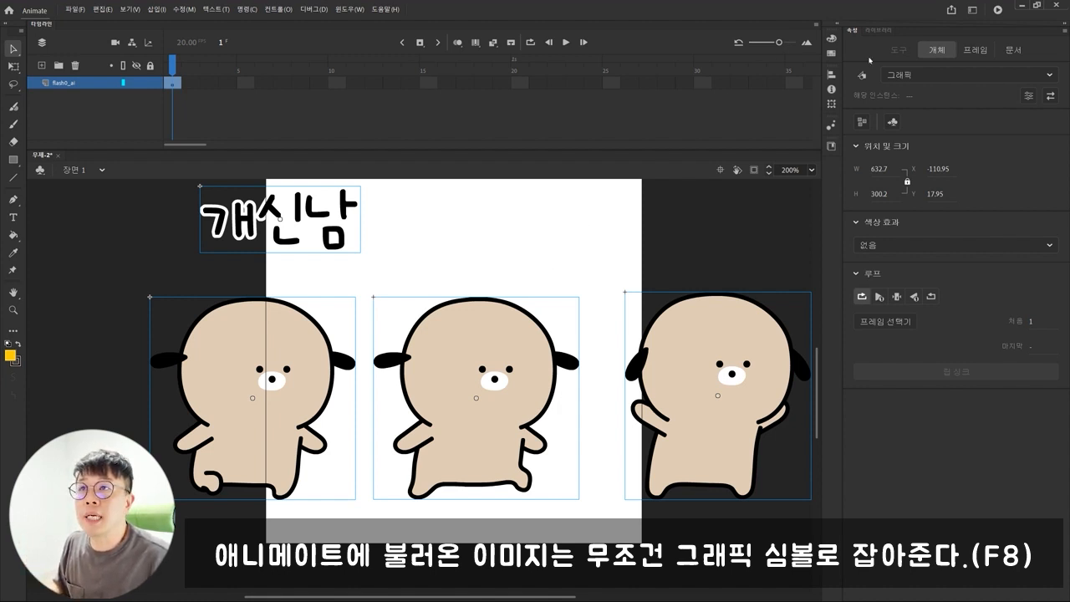
click(878, 30)
click(853, 31)
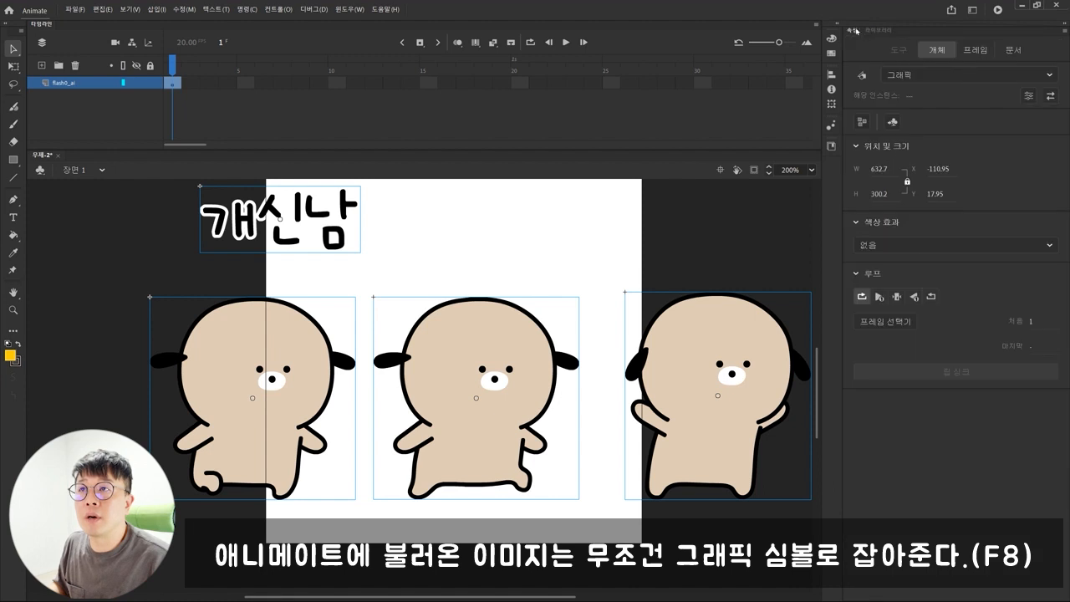
click(879, 30)
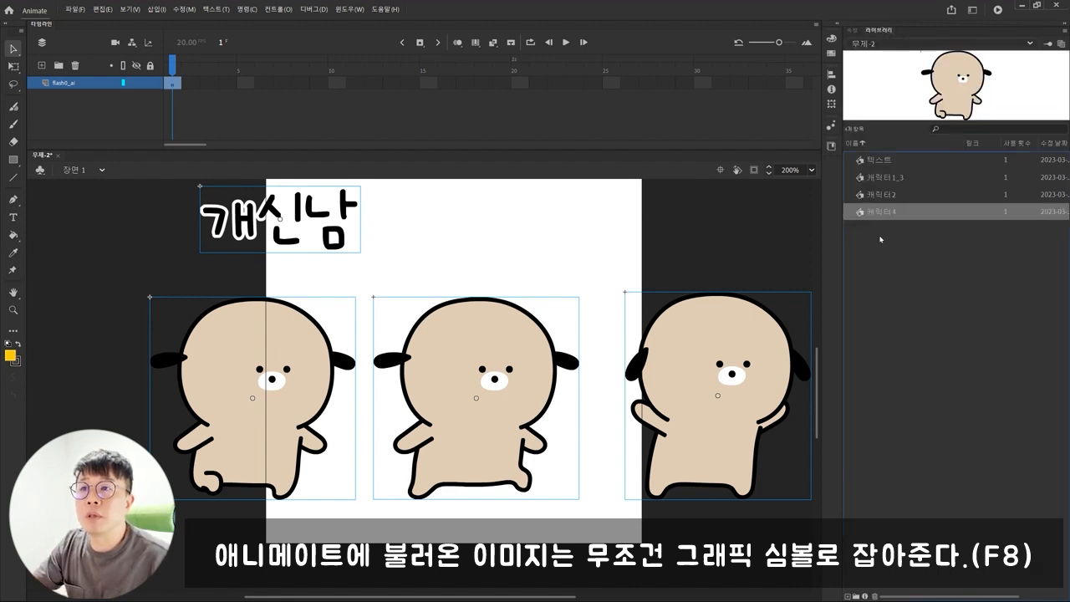
key(Up)
key(Up)
key(Up)
key(Down)
key(Down)
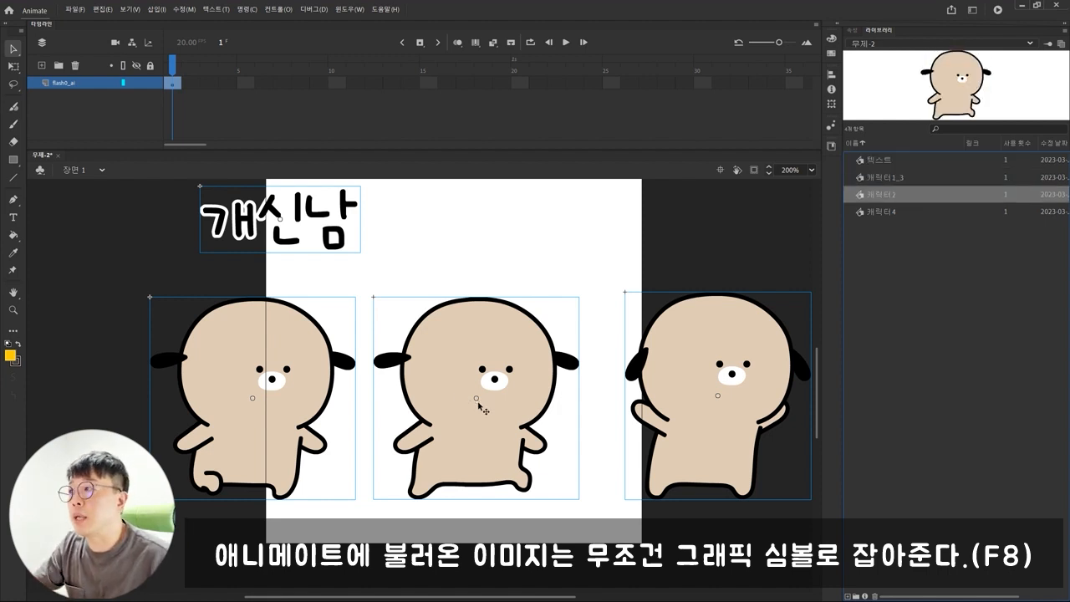
Delete the title and all three dog instances from the stage, keeping their symbols in the library
drag(122, 218, 707, 499)
key(Delete)
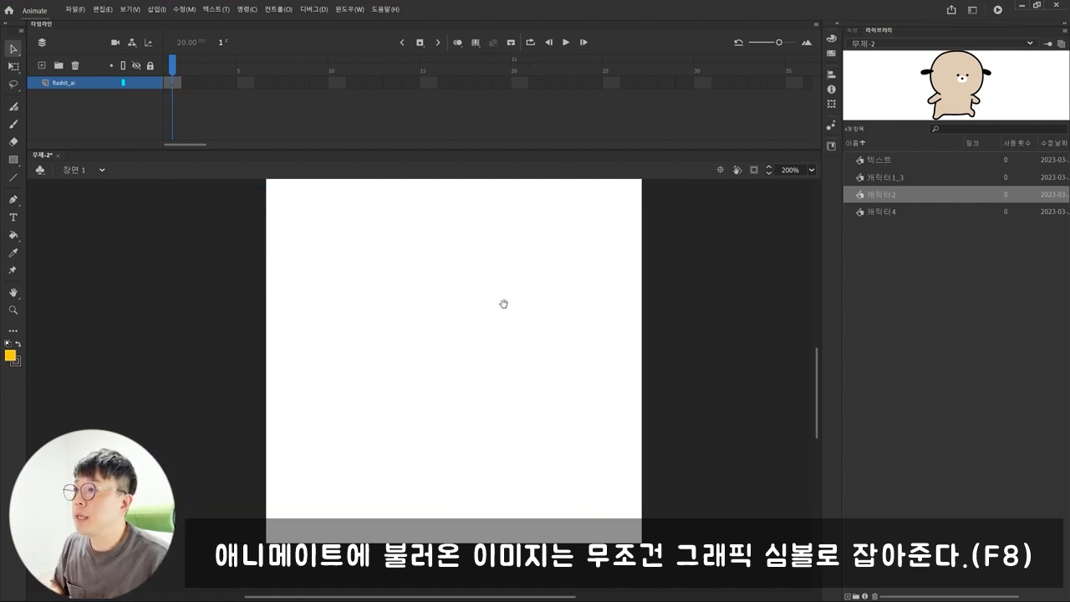
scroll(502, 304, up, 1)
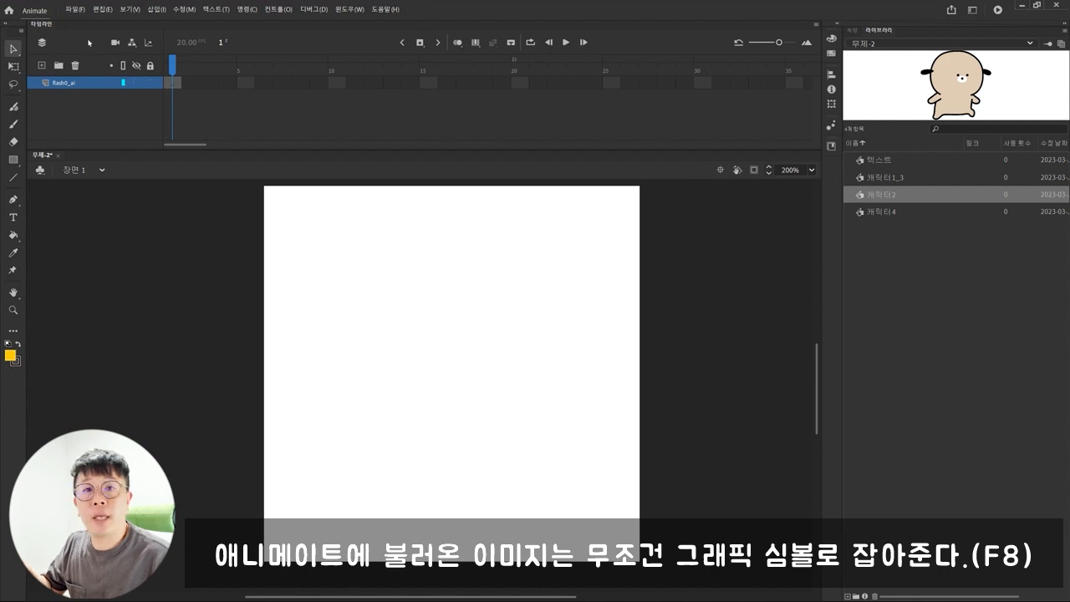
Rename the flash0_ai layer as 캐릭터
double_click(67, 83)
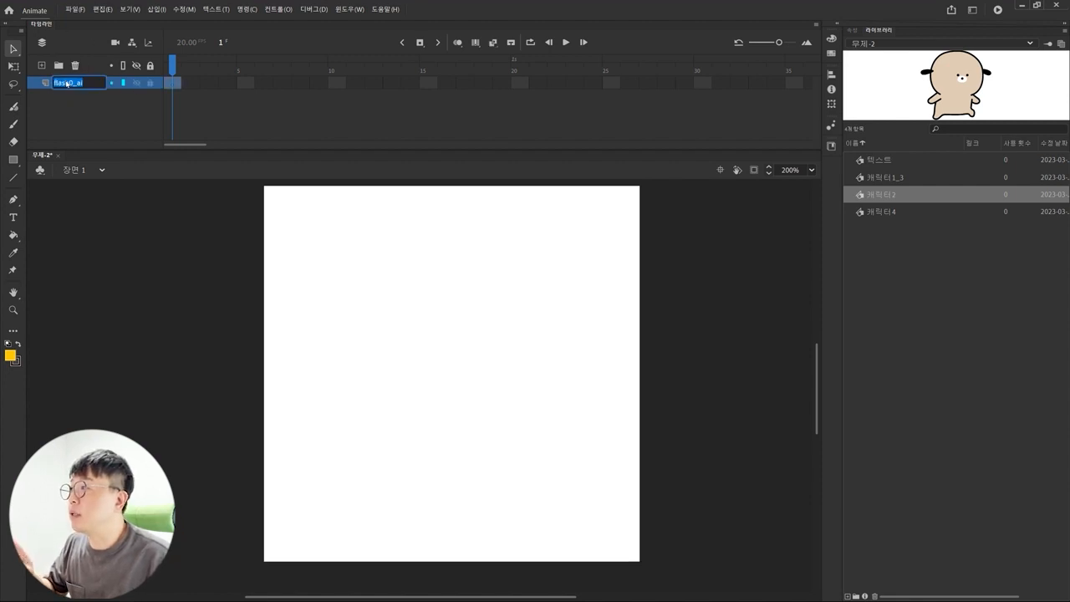
text(캐릭터)
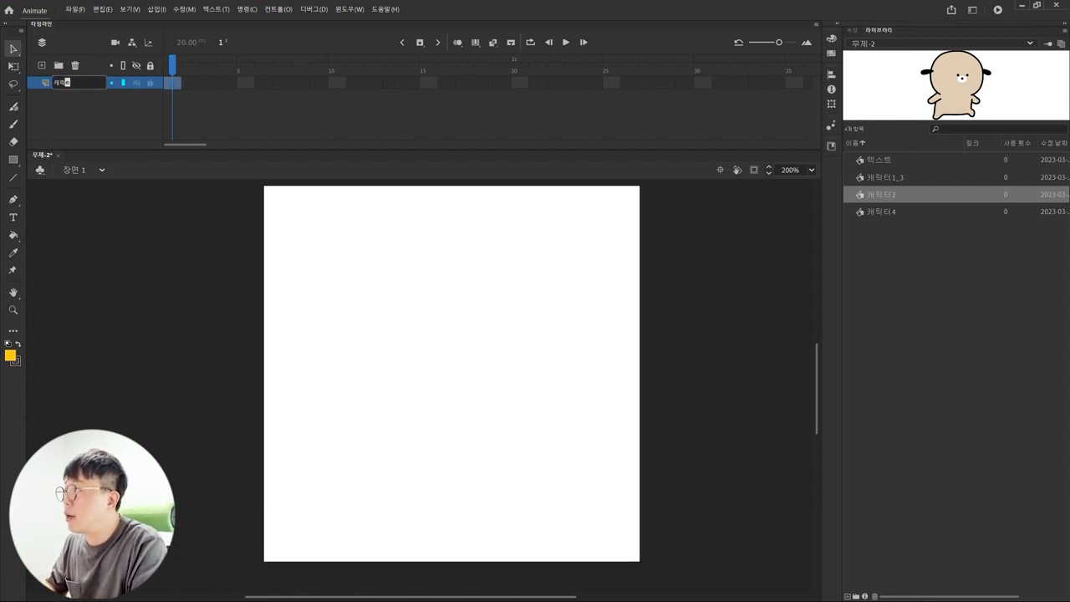
key(Return)
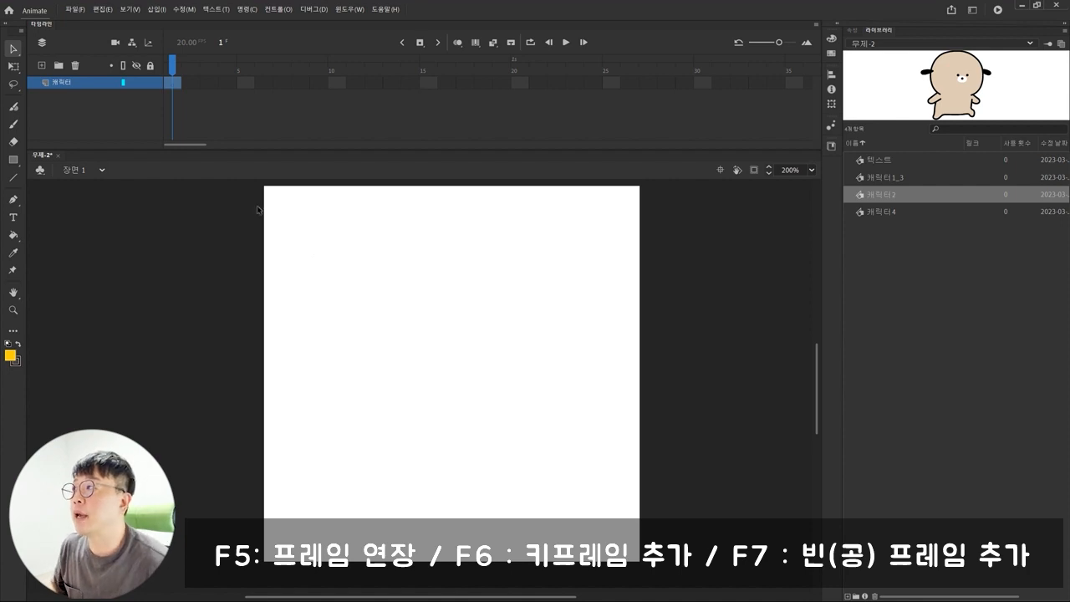
Place the 캐릭터1_3 symbol from the library on frame 1, slightly below the centre of the stage
click(228, 111)
click(175, 84)
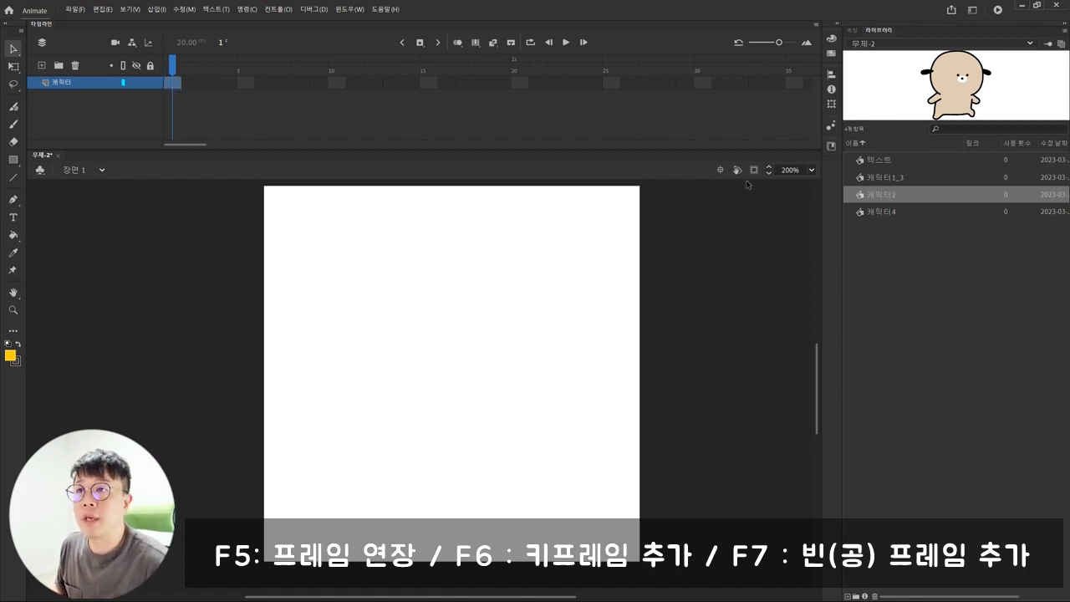
click(886, 177)
drag(505, 332, 478, 350)
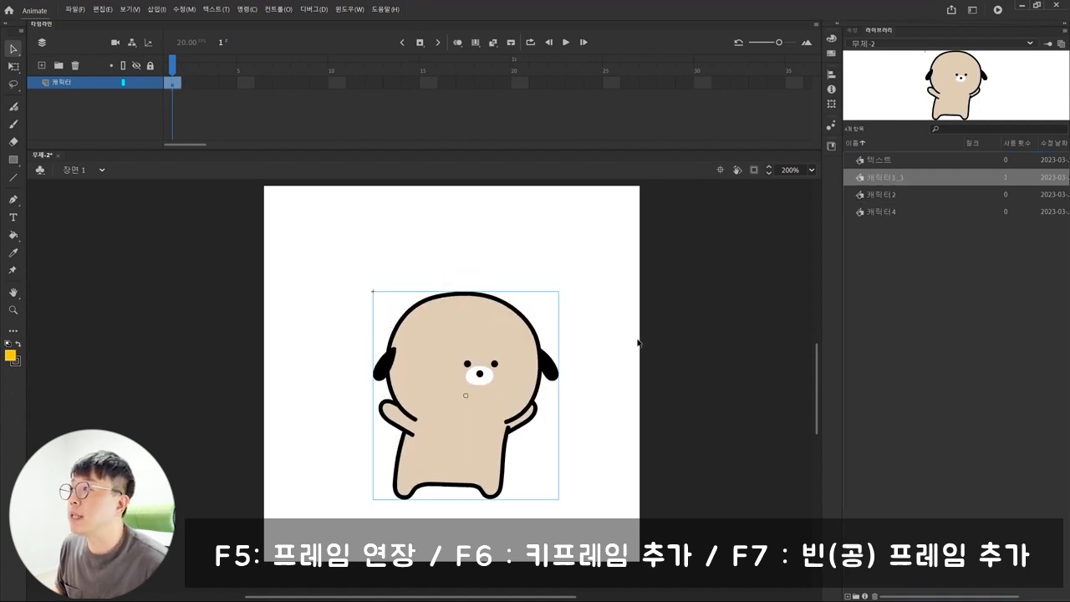
Insert a blank keyframe at frame 2 of the 캐릭터 layer and compare it with frame 1
click(192, 82)
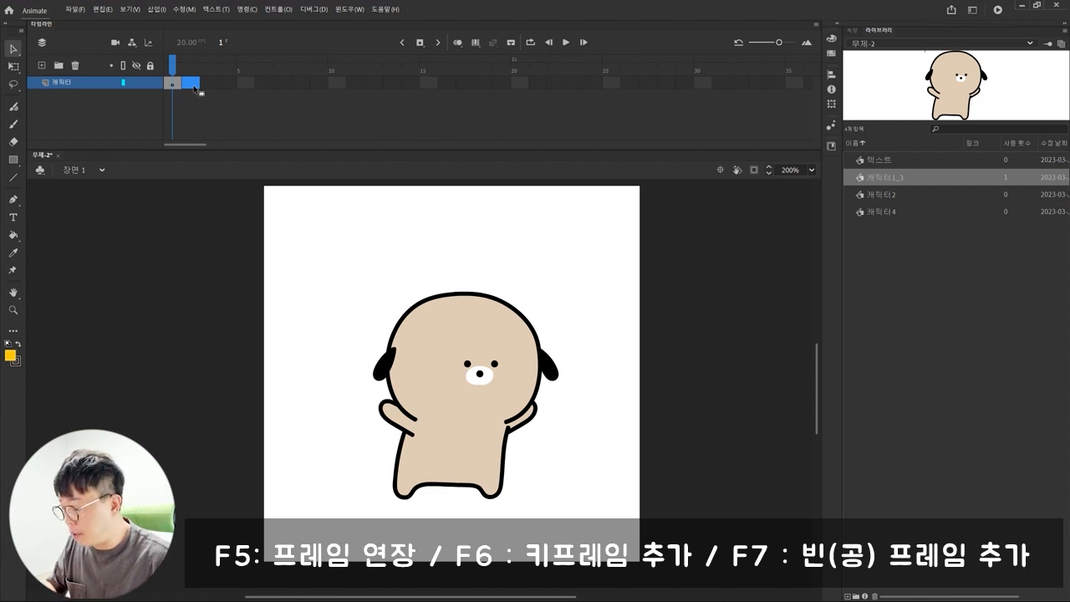
key(F7)
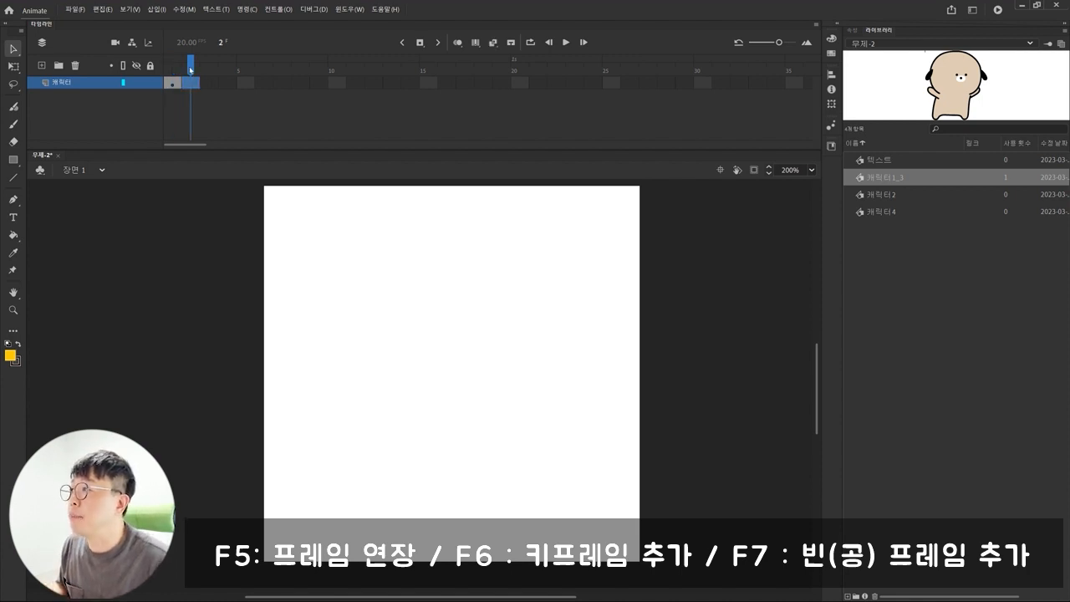
click(175, 66)
click(190, 67)
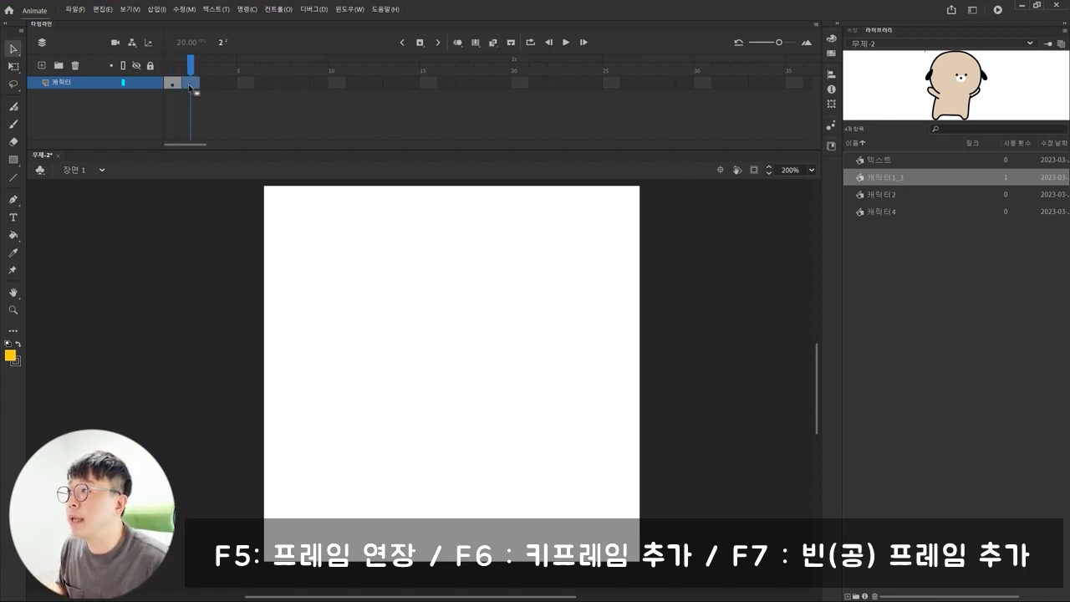
click(173, 67)
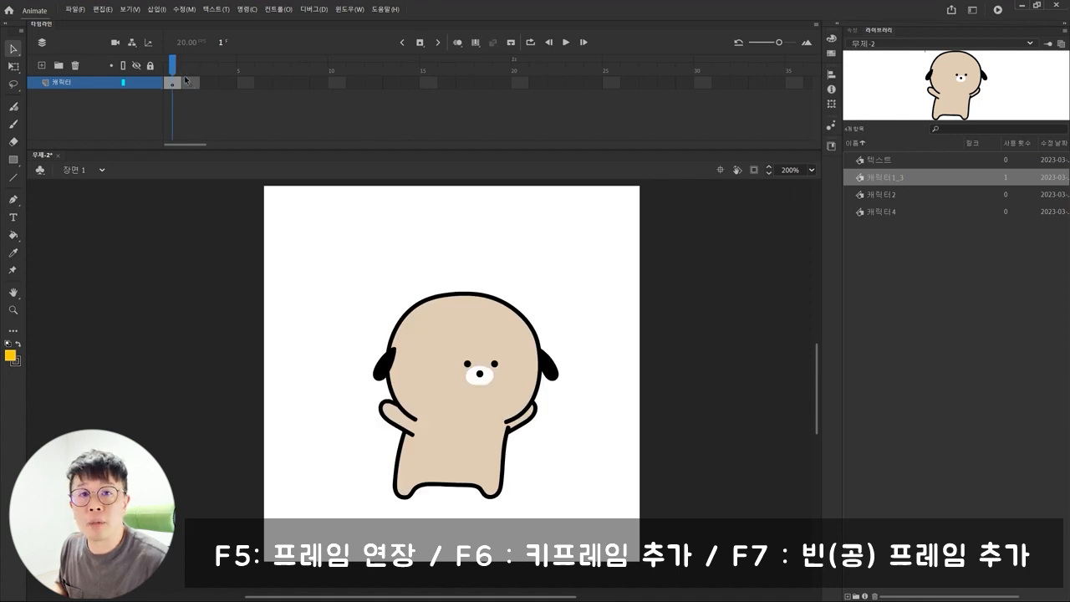
click(190, 83)
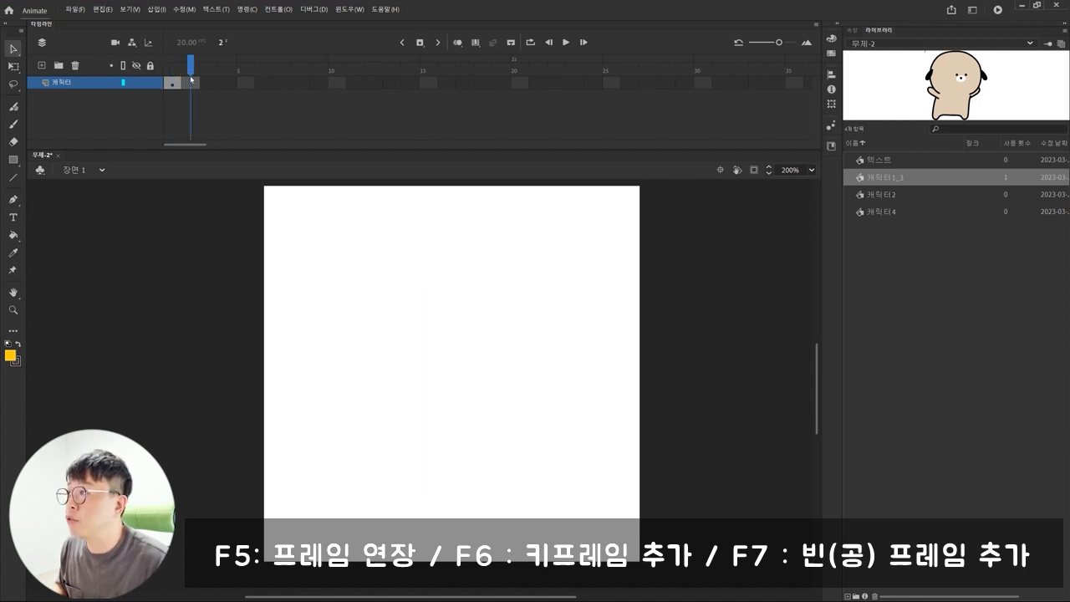
Place the 캐릭터2 symbol on frame 2 and align it with the frame 1 pose using onion skin
drag(869, 199, 492, 414)
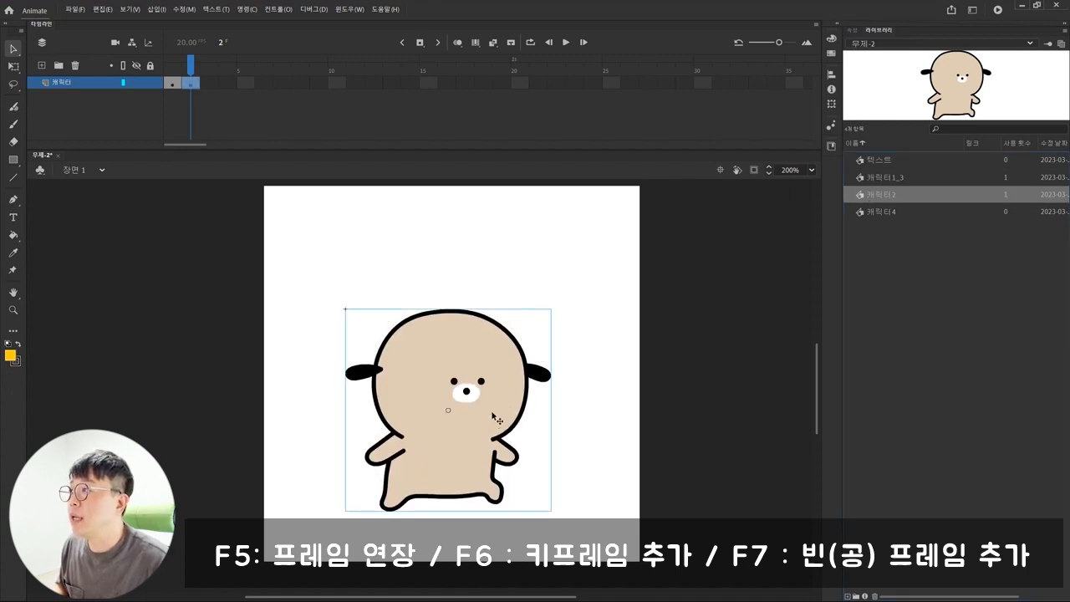
mouse_move(191, 64)
mouse_down()
mouse_move(174, 60)
mouse_move(192, 61)
mouse_up()
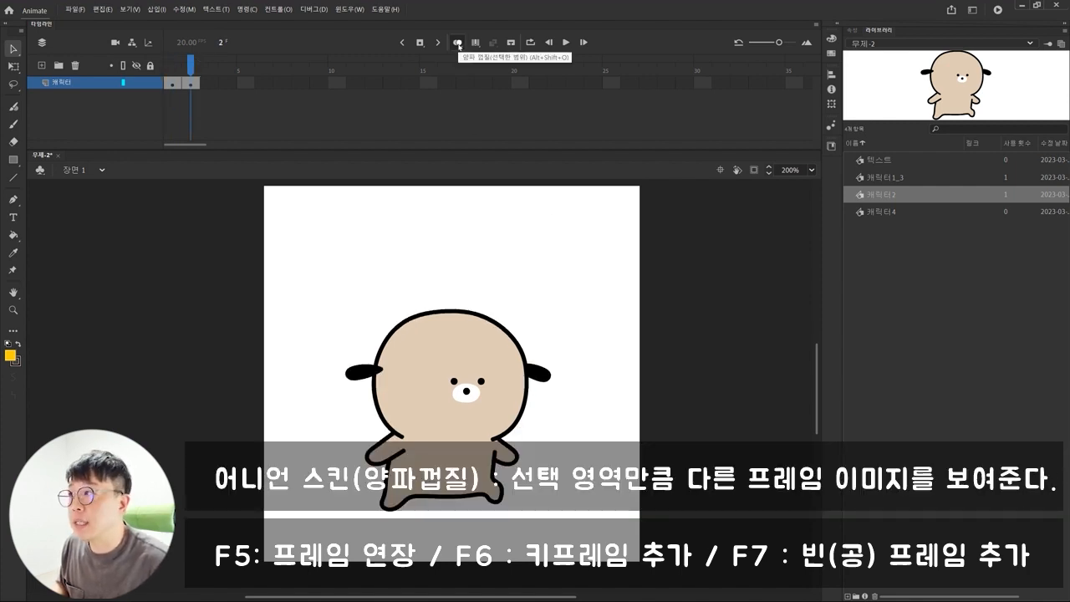
click(458, 43)
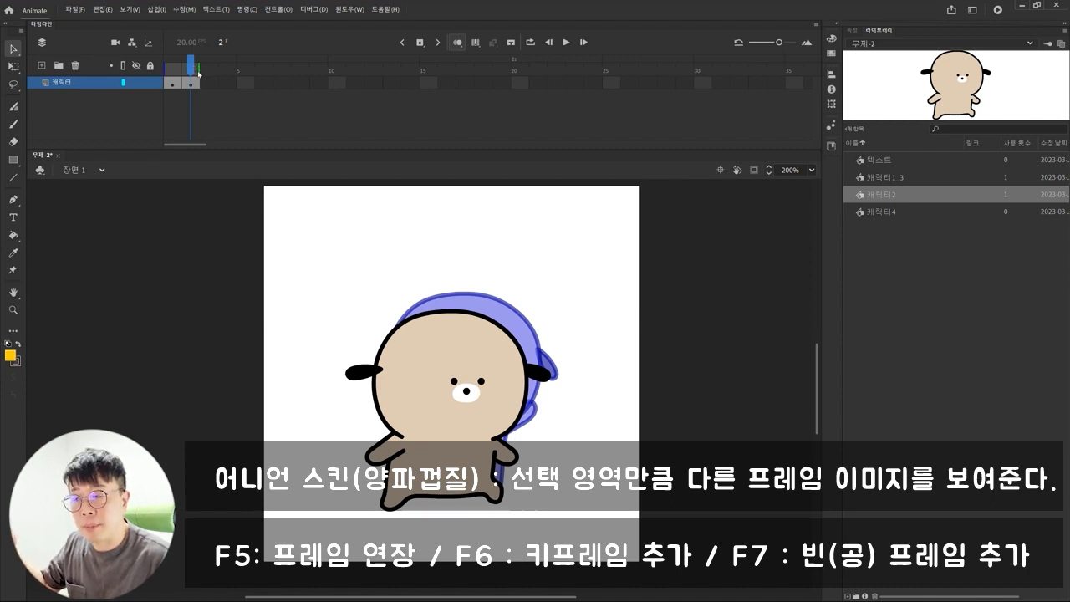
drag(480, 409, 494, 393)
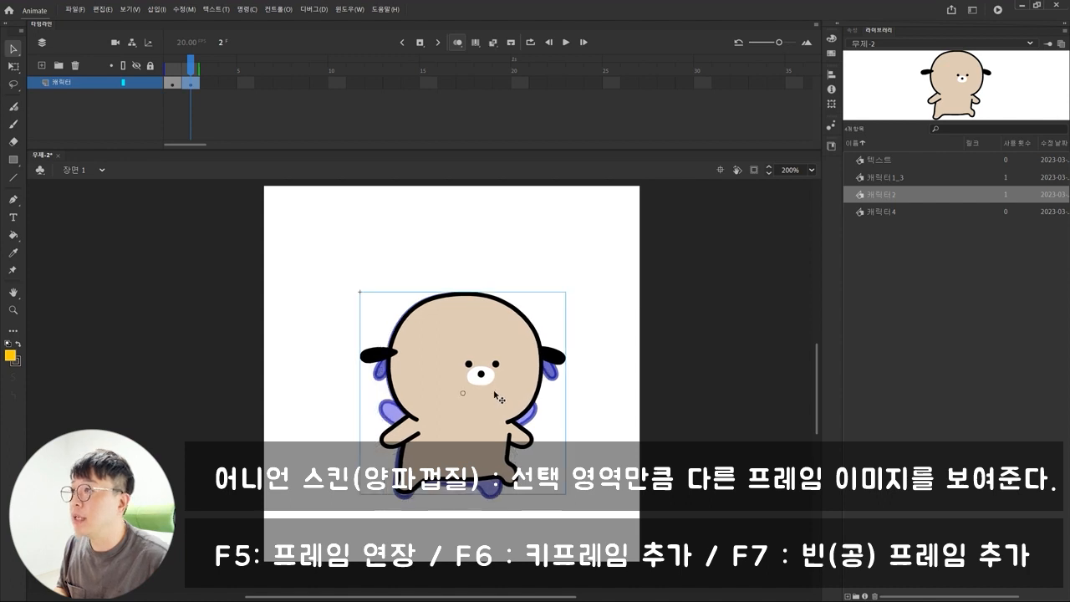
click(458, 43)
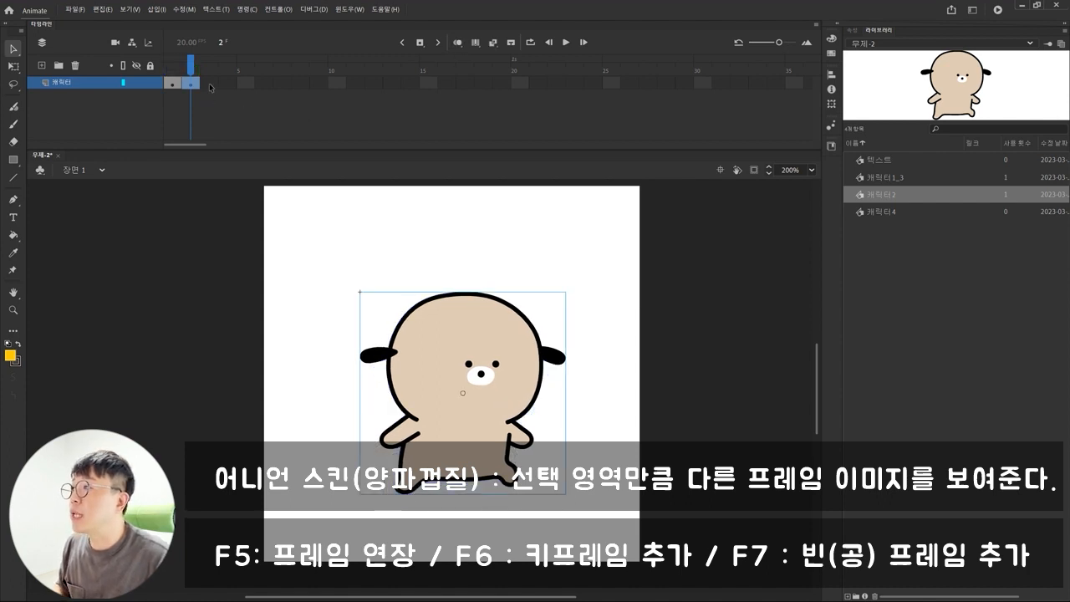
Duplicate the frame 1 keyframe onto frame 3 so the 캐릭터1_3 pose repeats in the same position
click(209, 85)
click(875, 178)
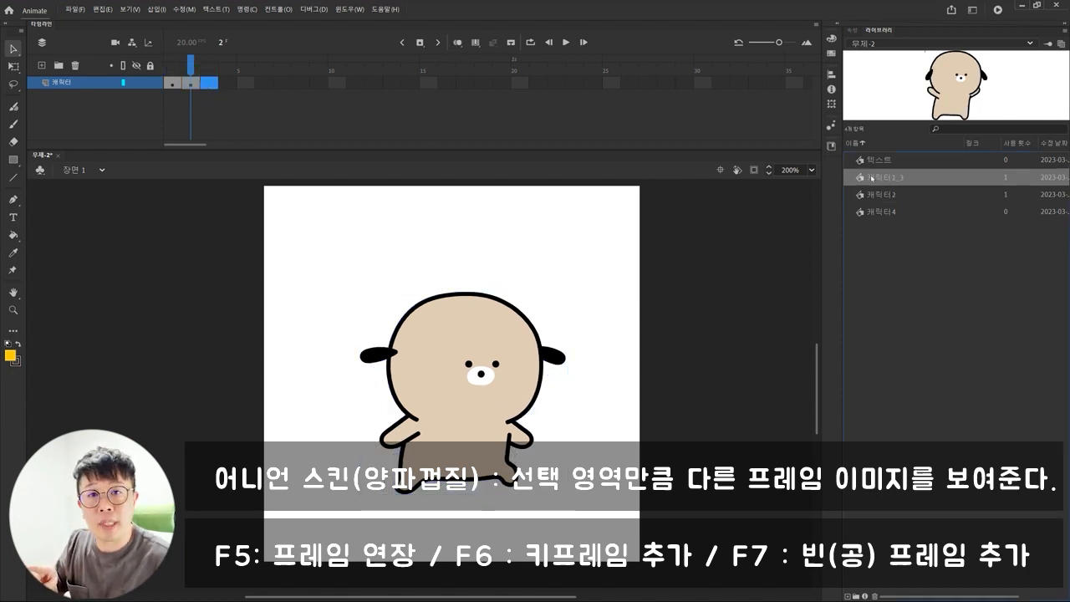
click(174, 85)
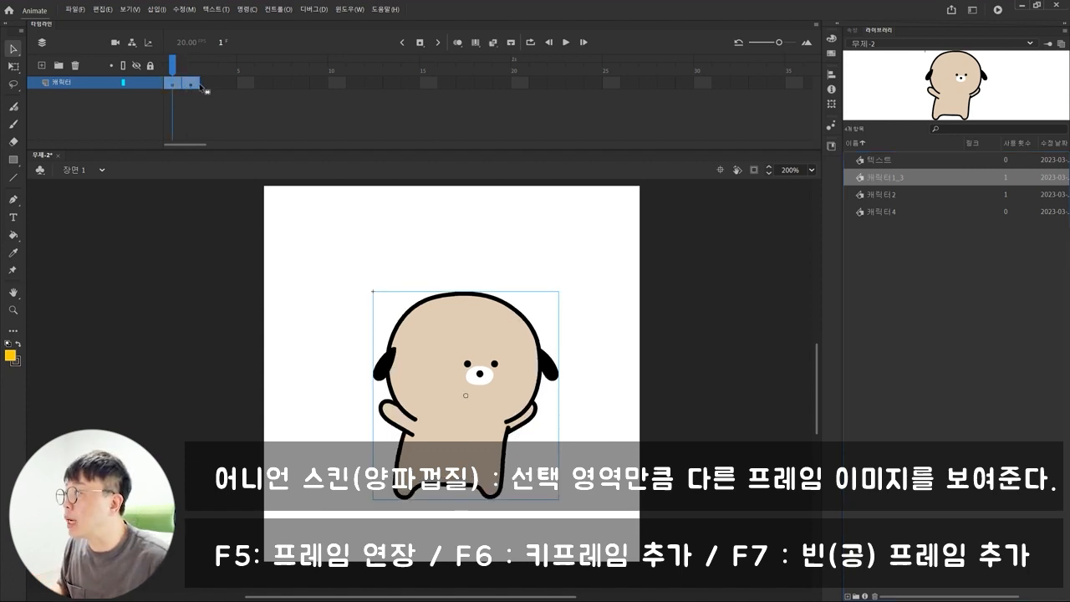
click(209, 85)
key(F6)
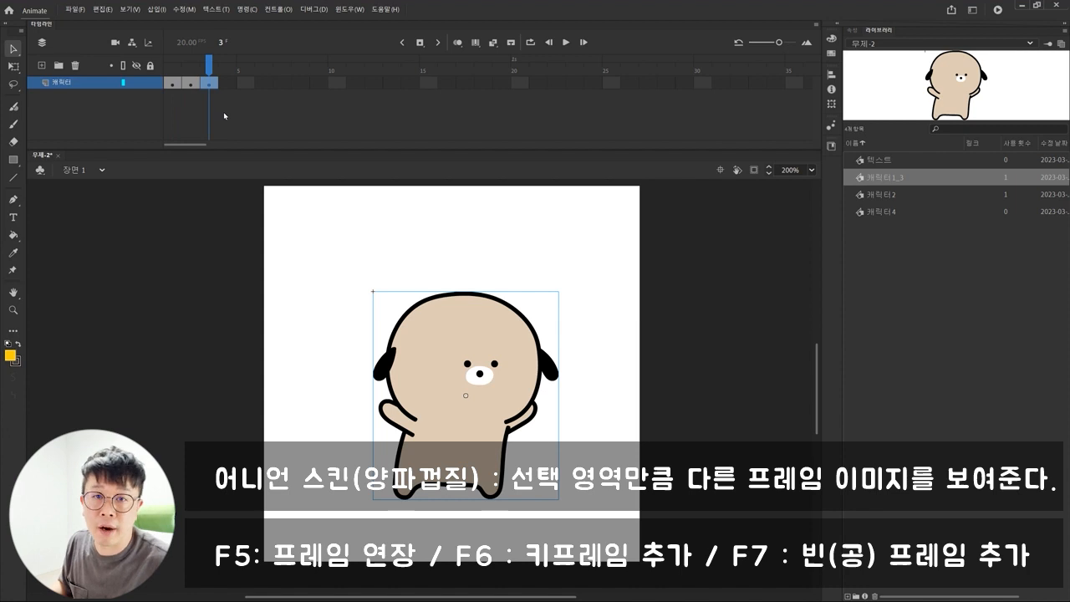
mouse_move(211, 66)
mouse_down()
mouse_move(177, 64)
mouse_move(201, 63)
mouse_up()
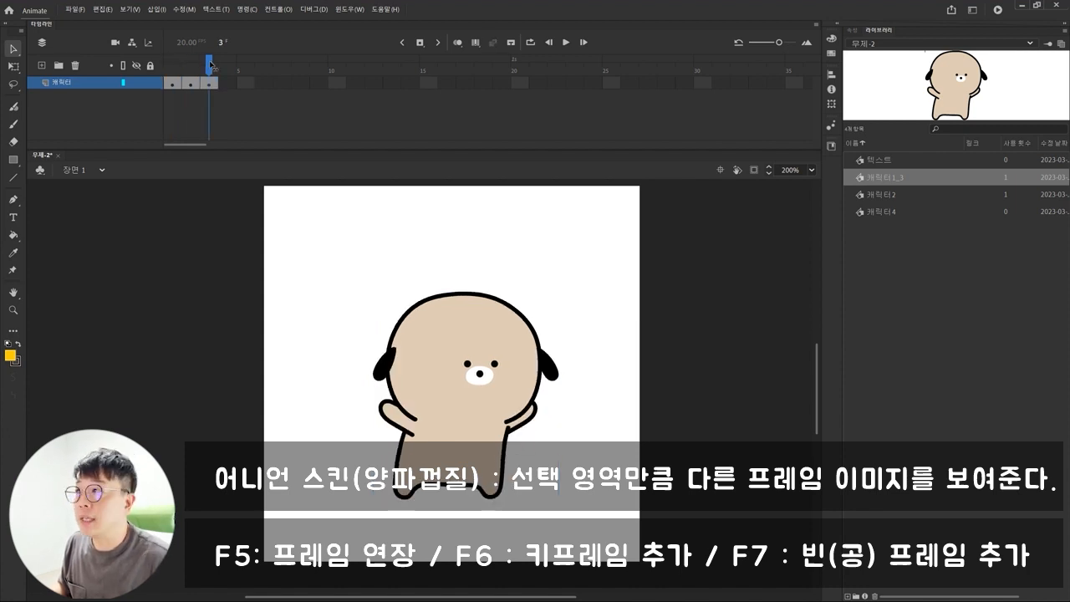
Insert a blank keyframe at frame 4 and place 캐릭터4 there, aligned with the previous poses using onion skin
click(227, 83)
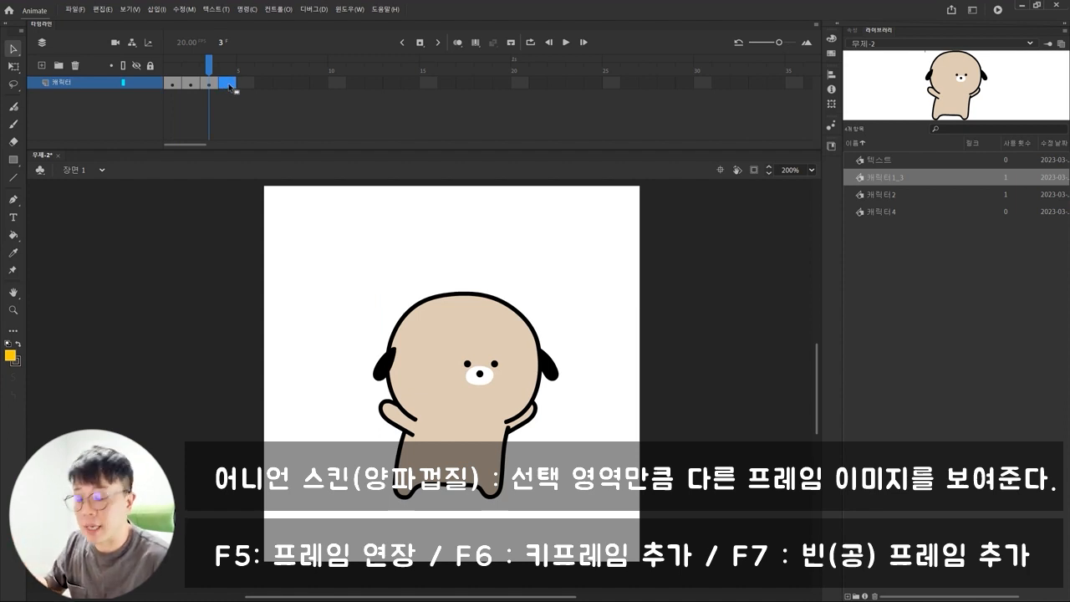
key(F7)
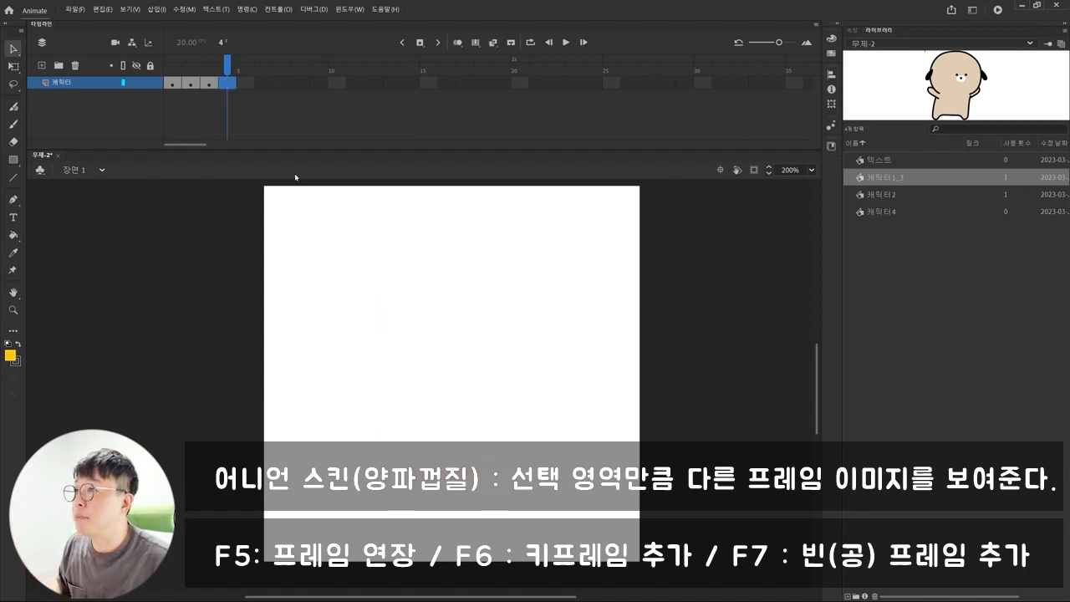
drag(867, 215, 471, 376)
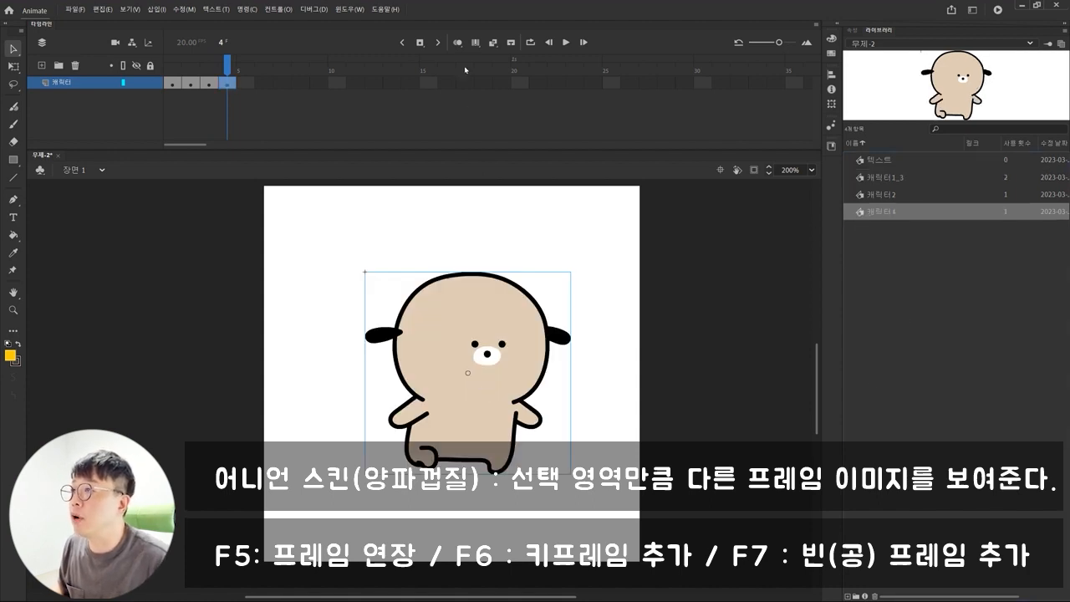
click(457, 43)
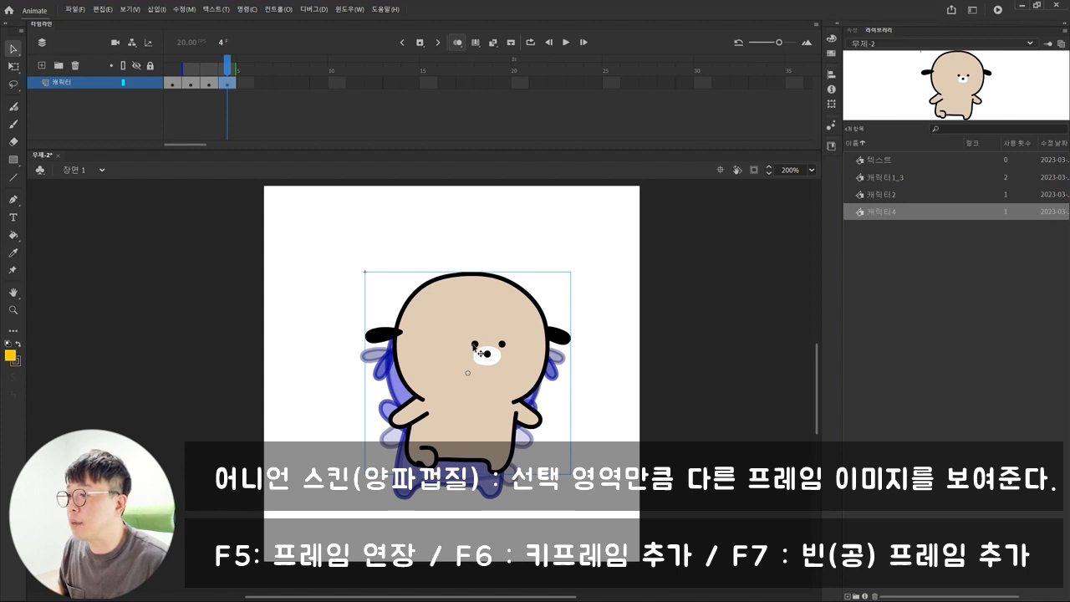
drag(474, 353, 470, 378)
click(458, 42)
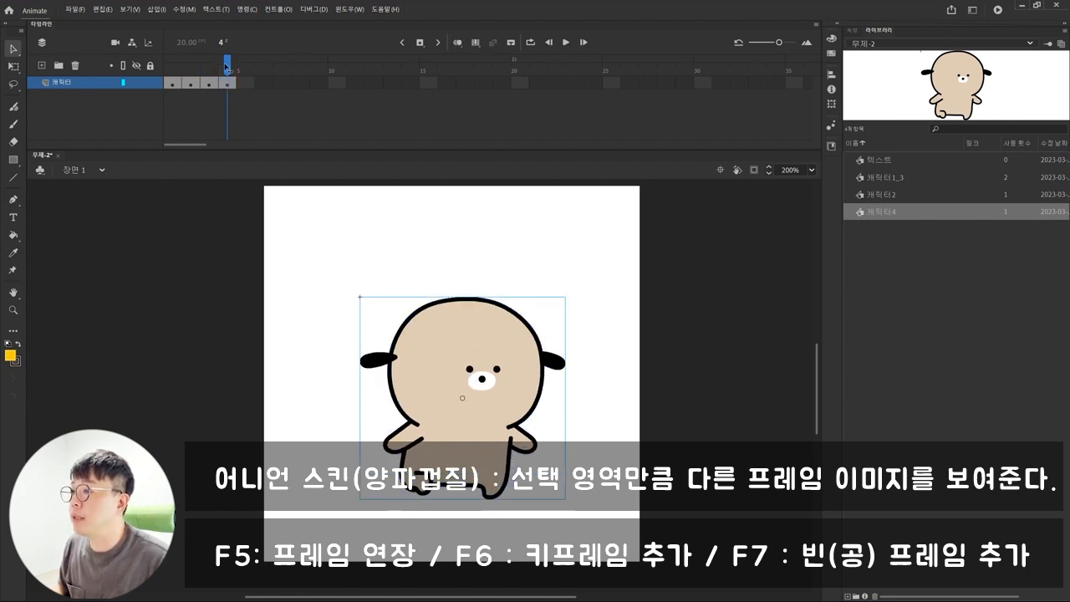
Preview the four-frame animation as a test movie, close it and review the individual frames
drag(228, 64, 172, 64)
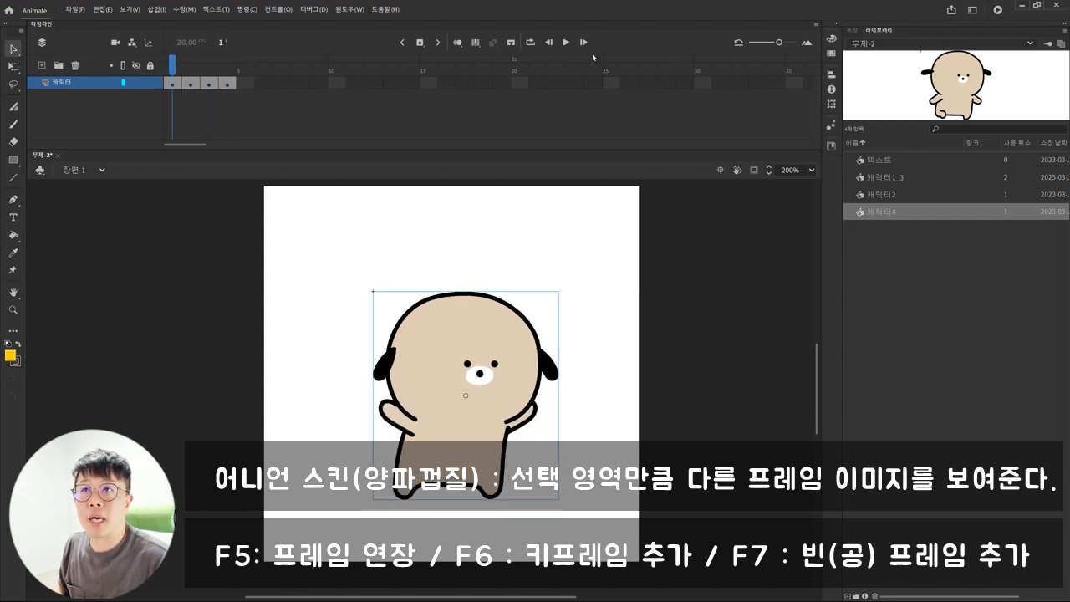
click(997, 10)
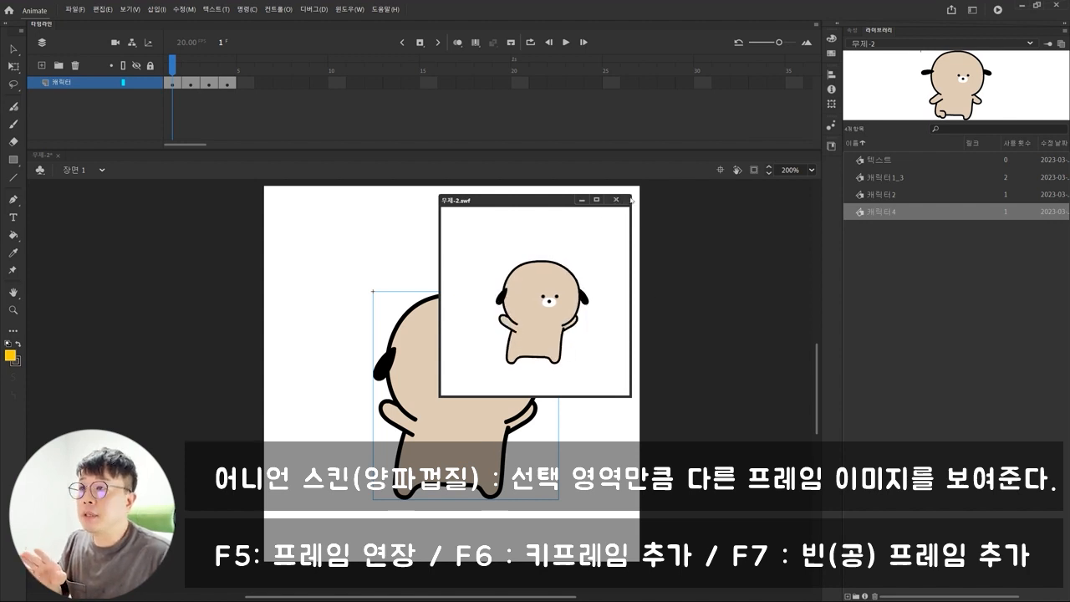
click(615, 201)
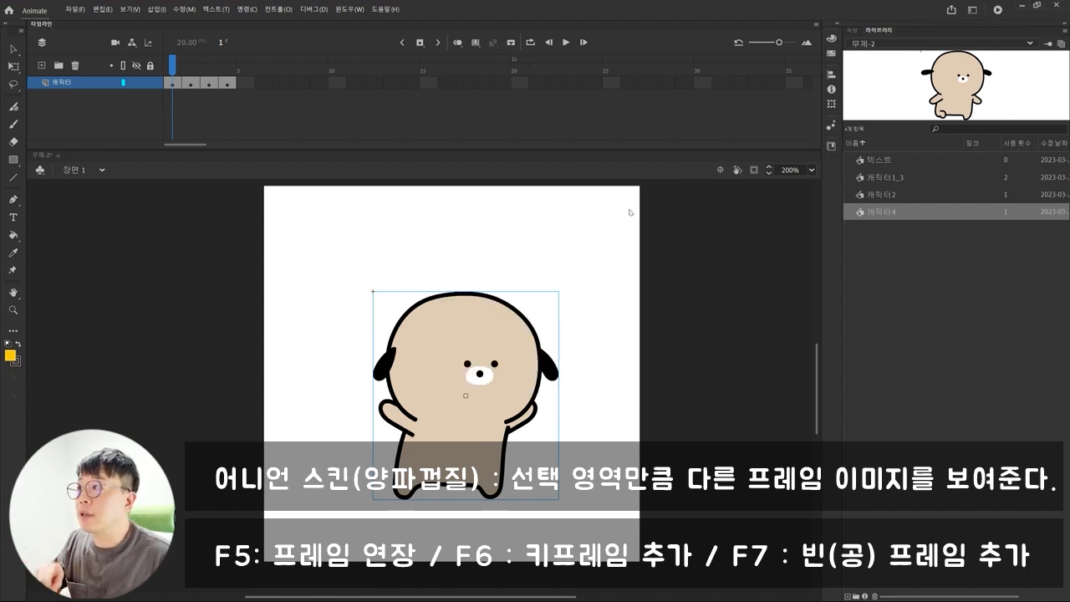
click(198, 83)
click(209, 83)
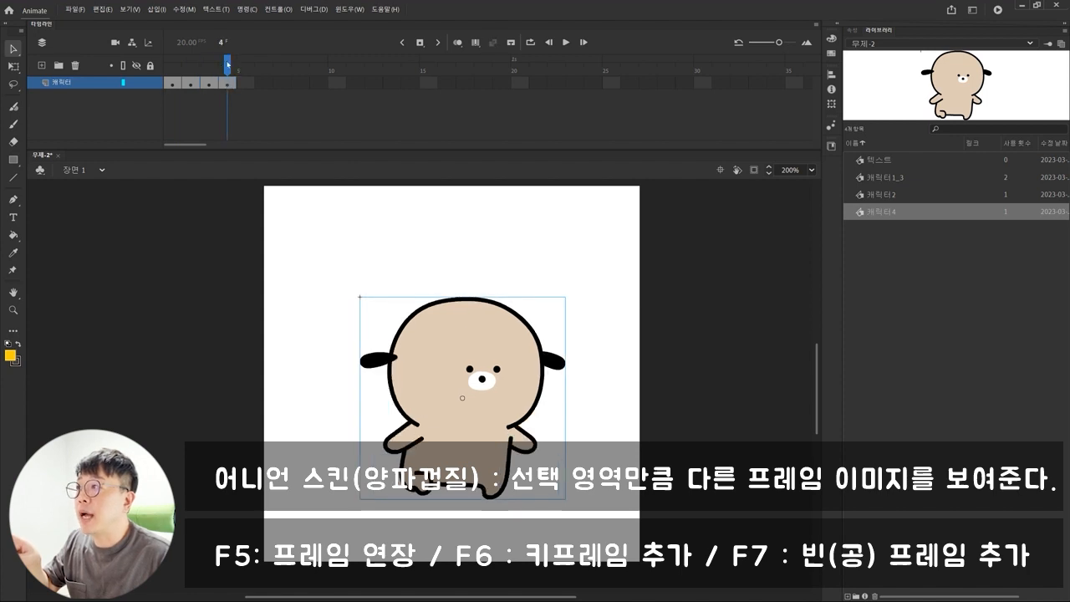
click(170, 75)
Extend each of the four poses on the 캐릭터 layer by one frame so that each lasts two frames
click(173, 84)
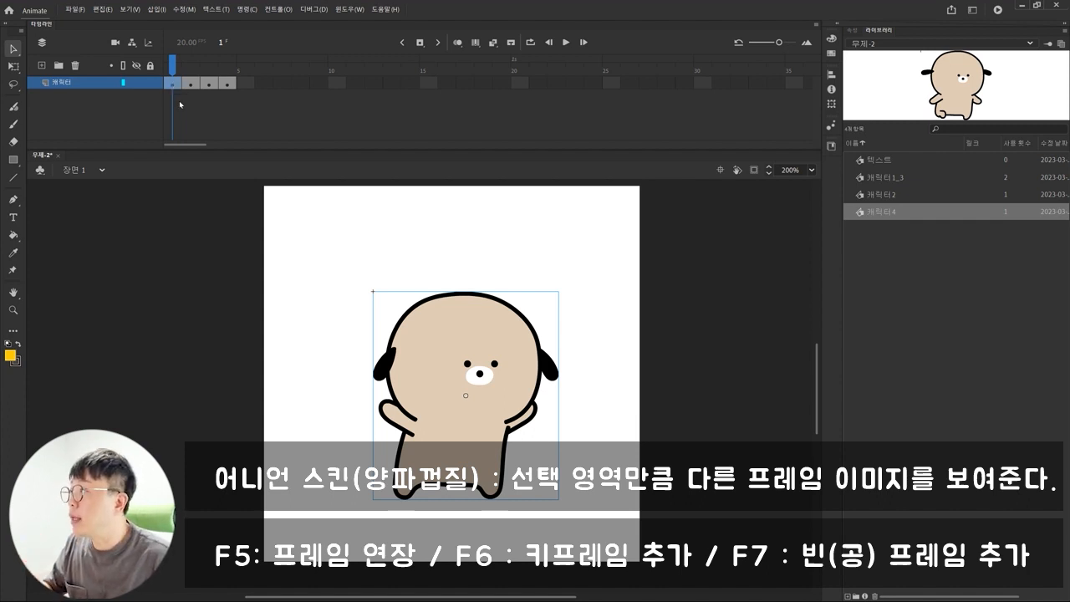
key(F5)
click(191, 65)
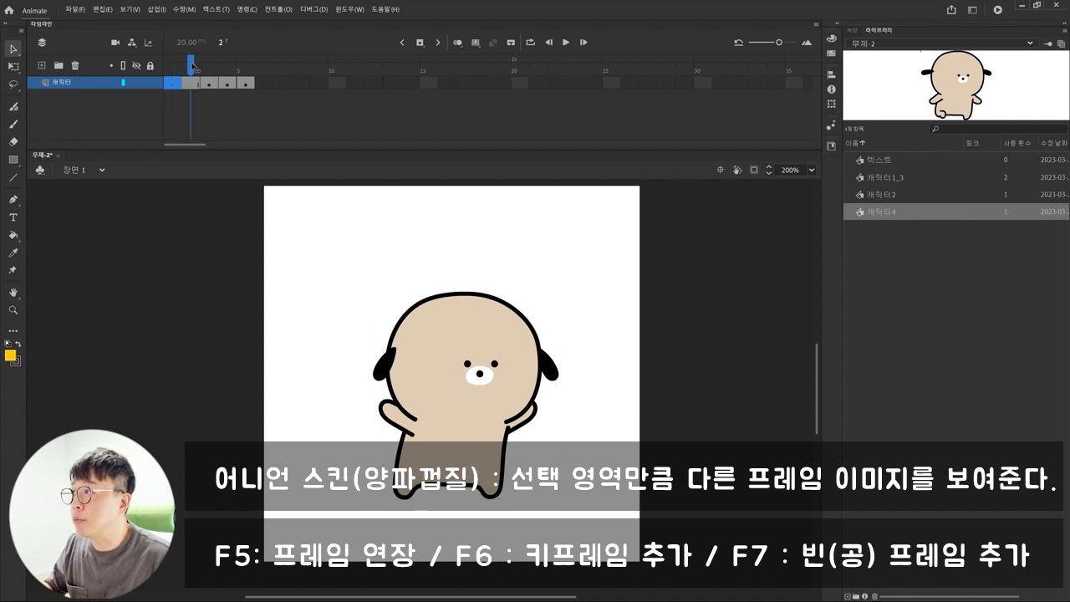
click(220, 104)
click(210, 83)
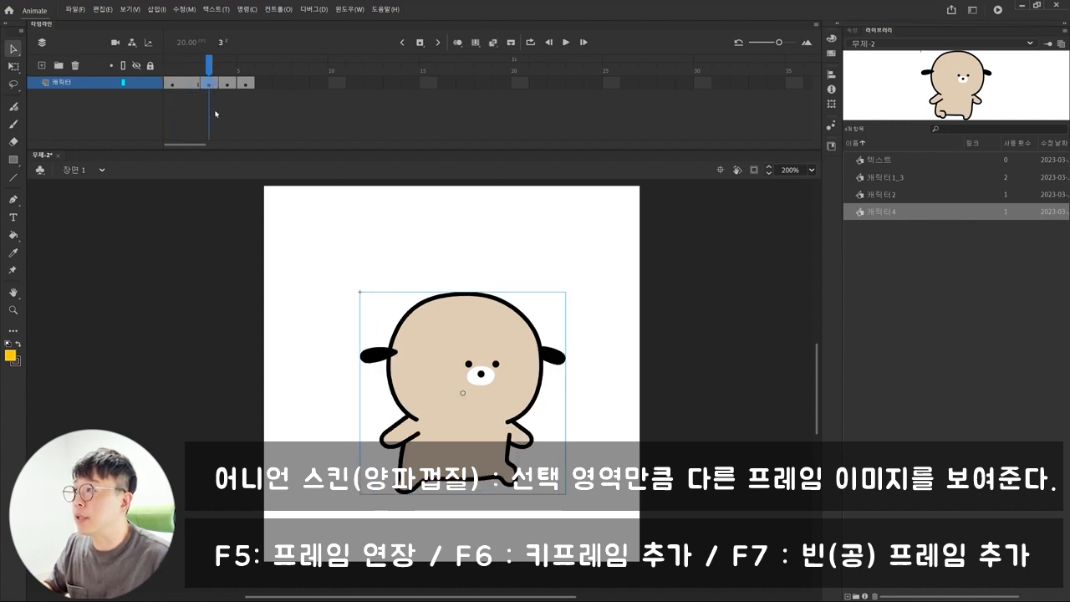
key(F5)
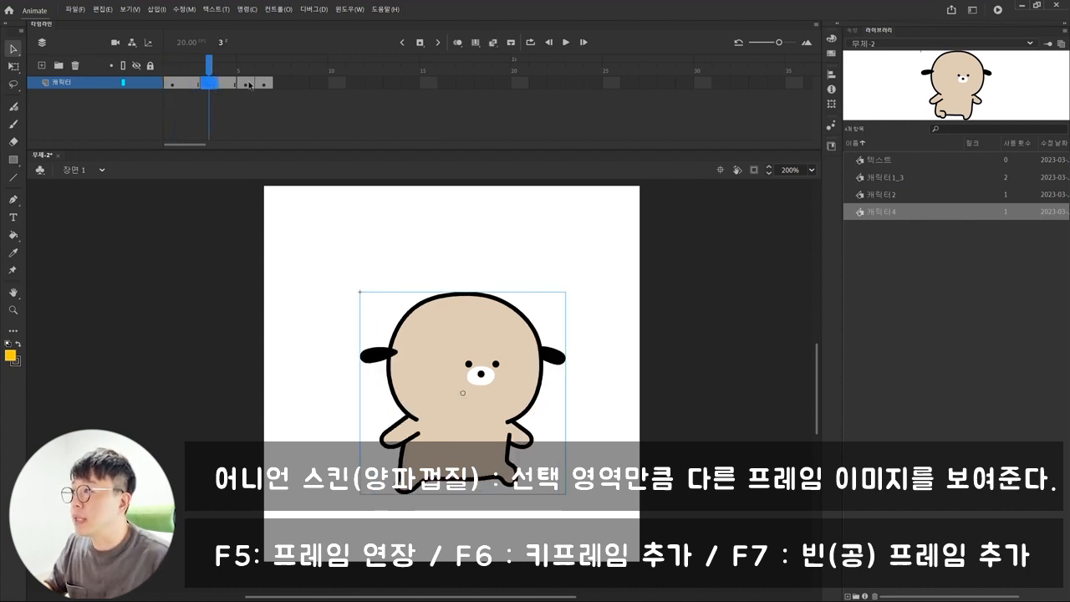
click(244, 83)
key(F5)
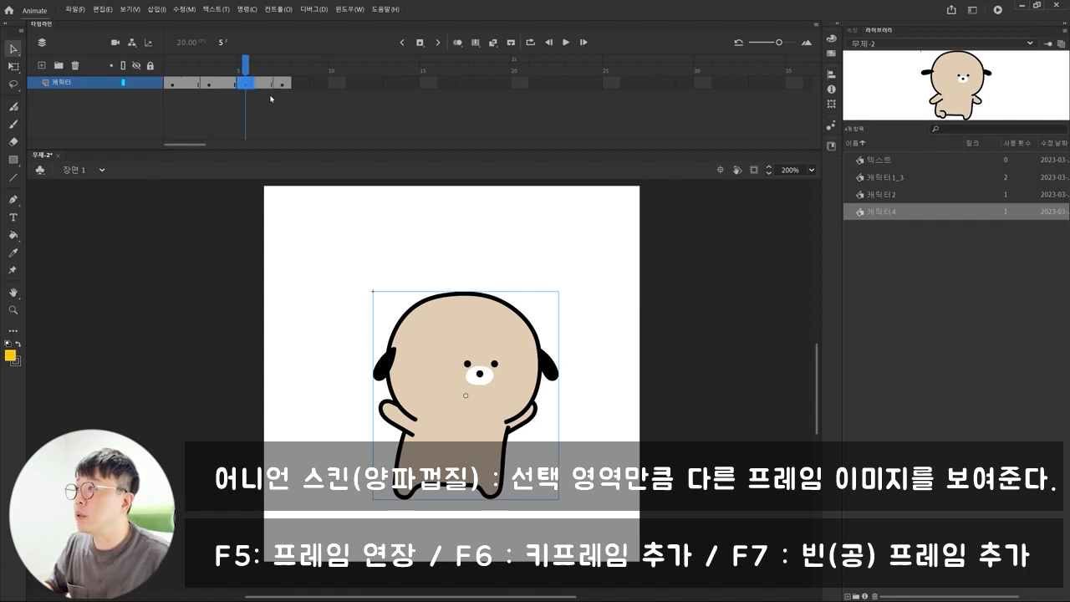
click(284, 84)
key(F5)
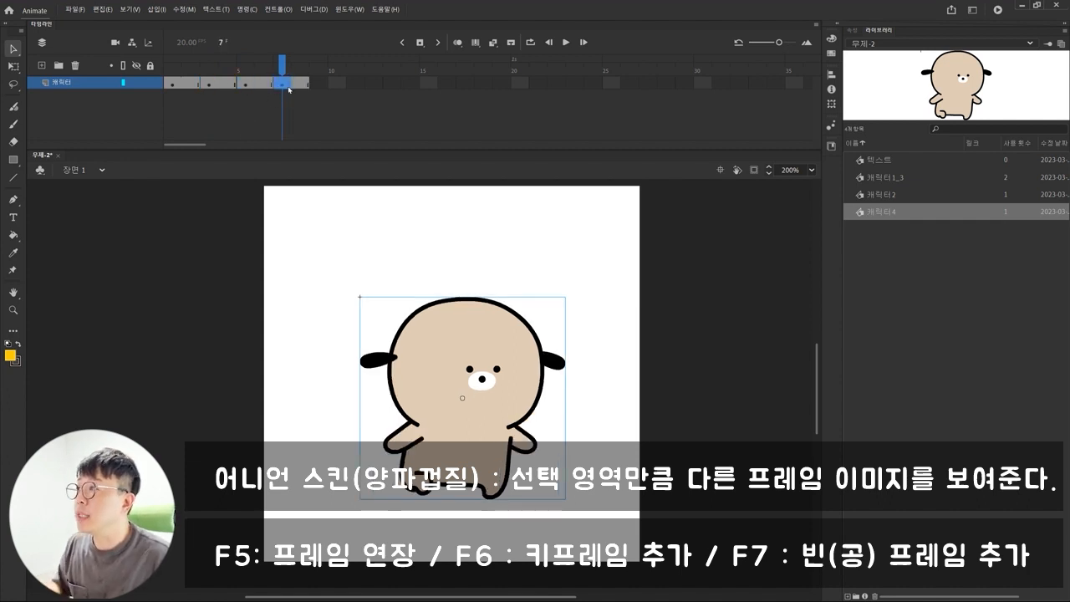
Play the lengthened animation from frame 1 and check it in a test movie
drag(283, 64, 174, 60)
key(Return)
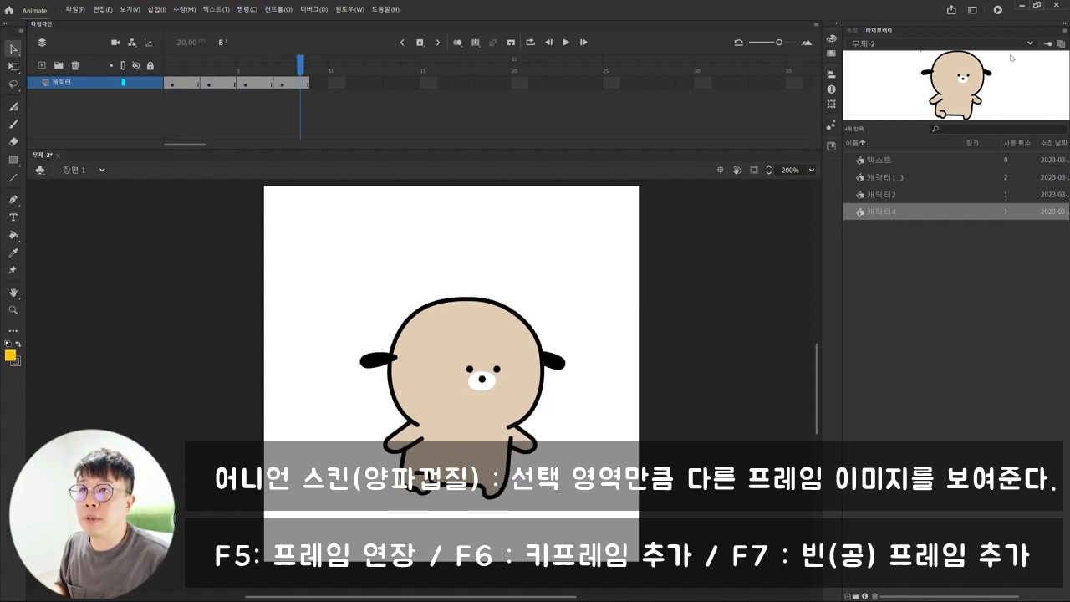
click(997, 9)
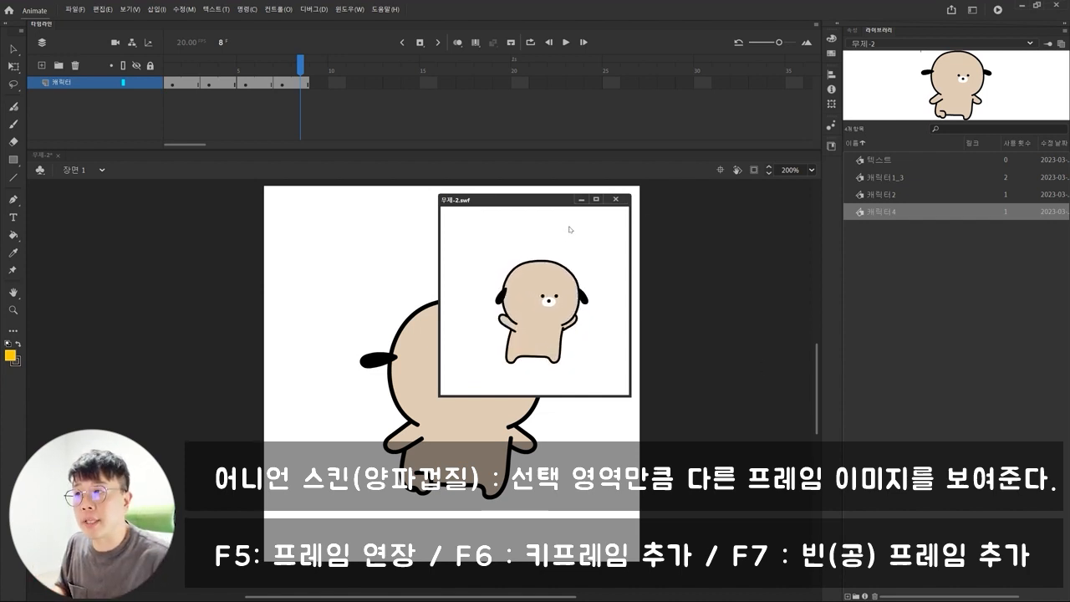
click(615, 199)
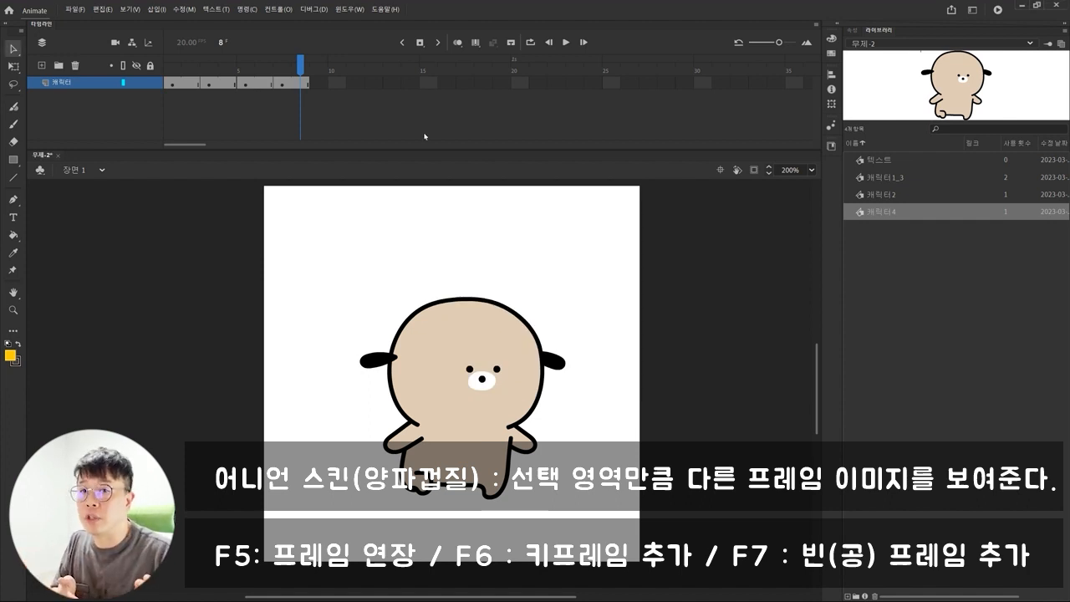
Try extending the last pose to frame 15 and remove the added frames from frame 9 onward
click(299, 83)
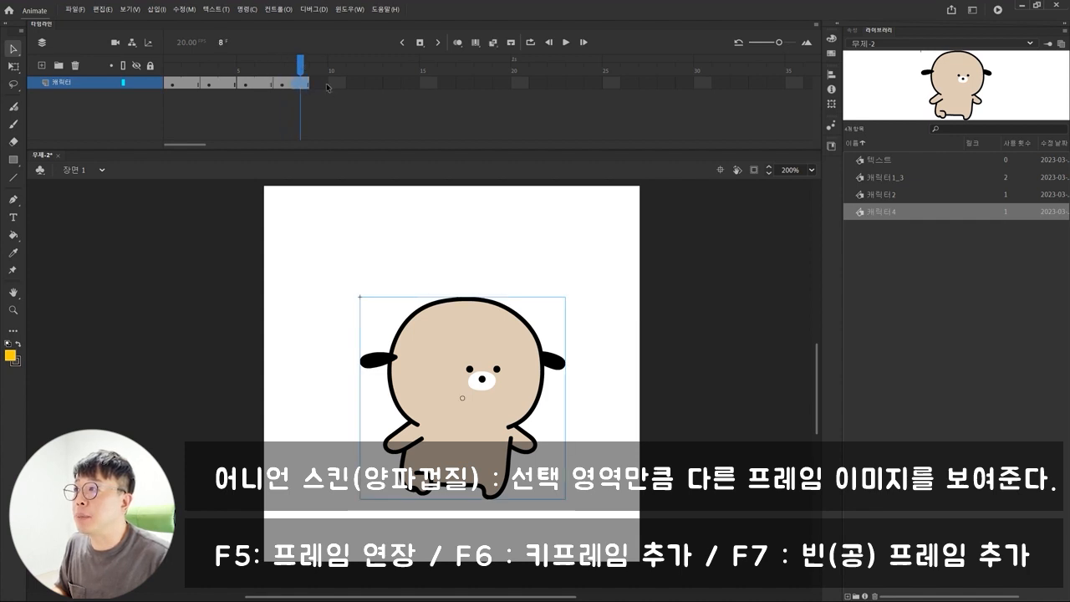
click(429, 83)
key(F5)
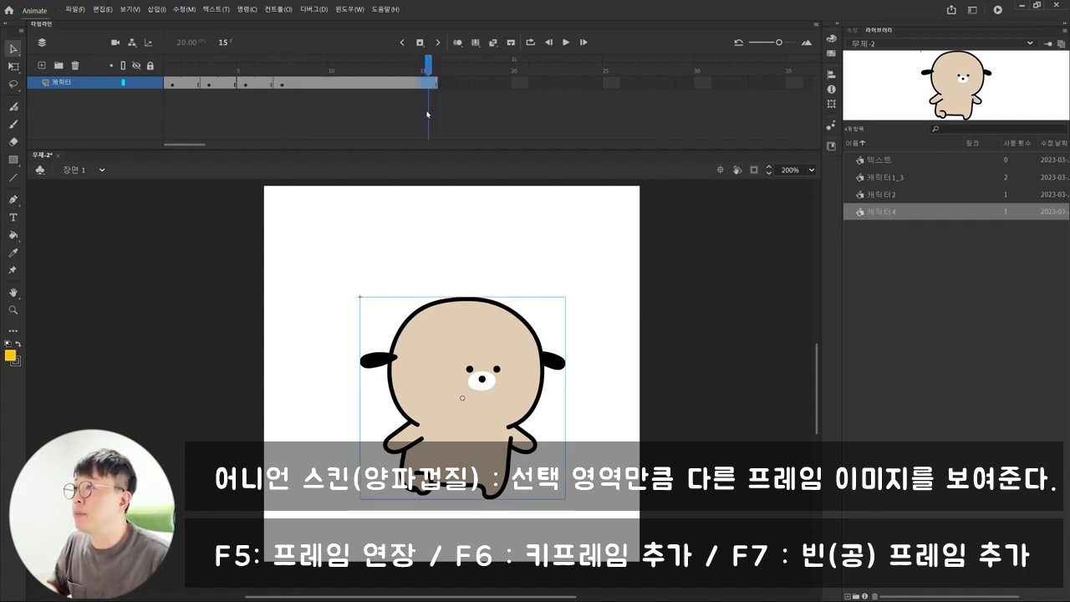
key(F5)
click(415, 83)
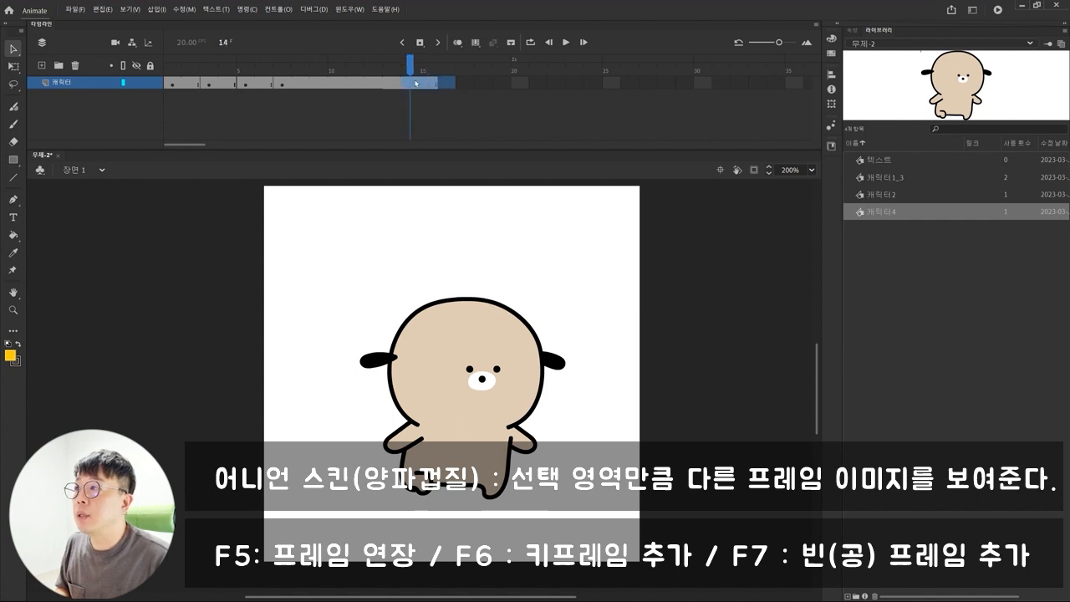
drag(415, 83, 326, 84)
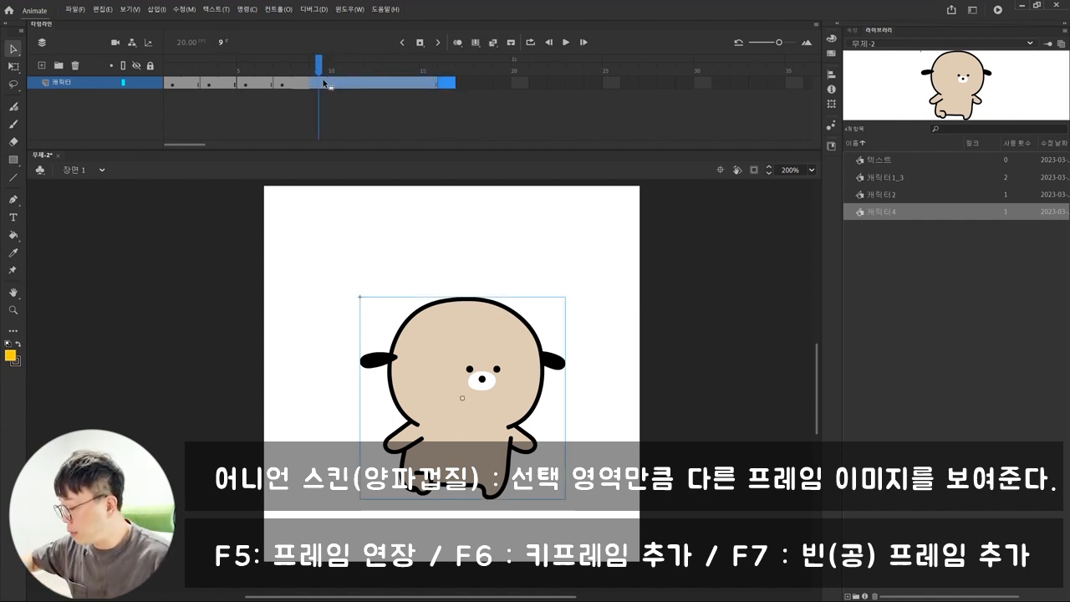
key(shift+F5)
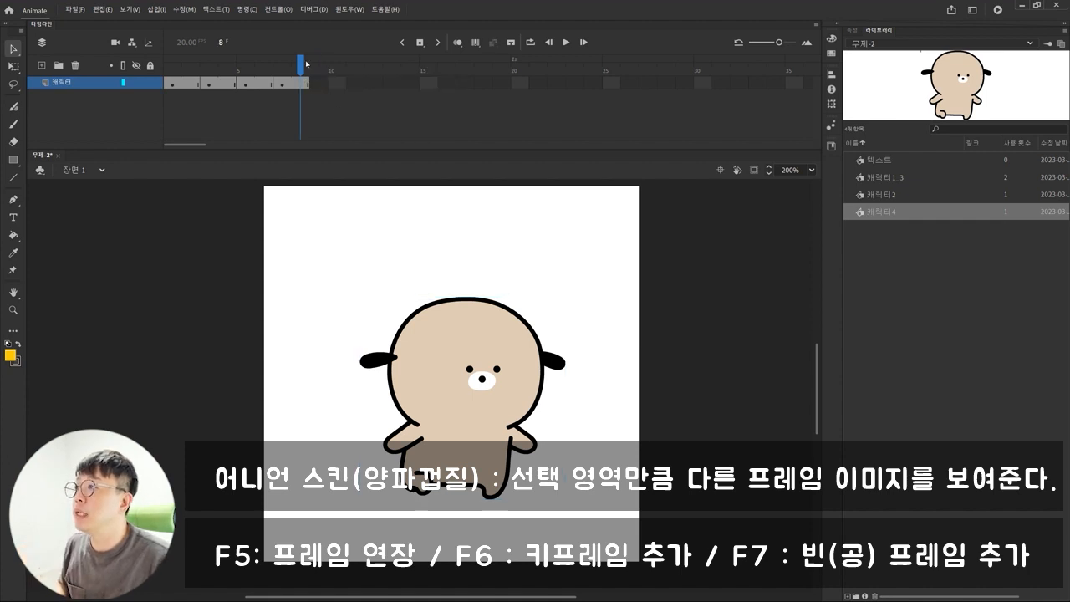
drag(300, 63, 210, 67)
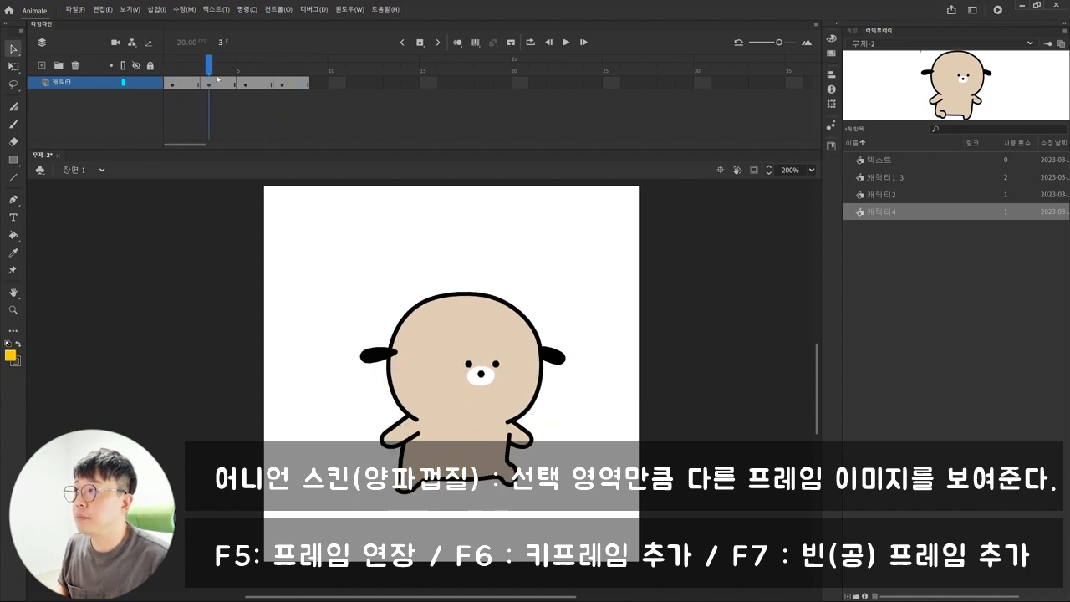
click(217, 81)
click(304, 85)
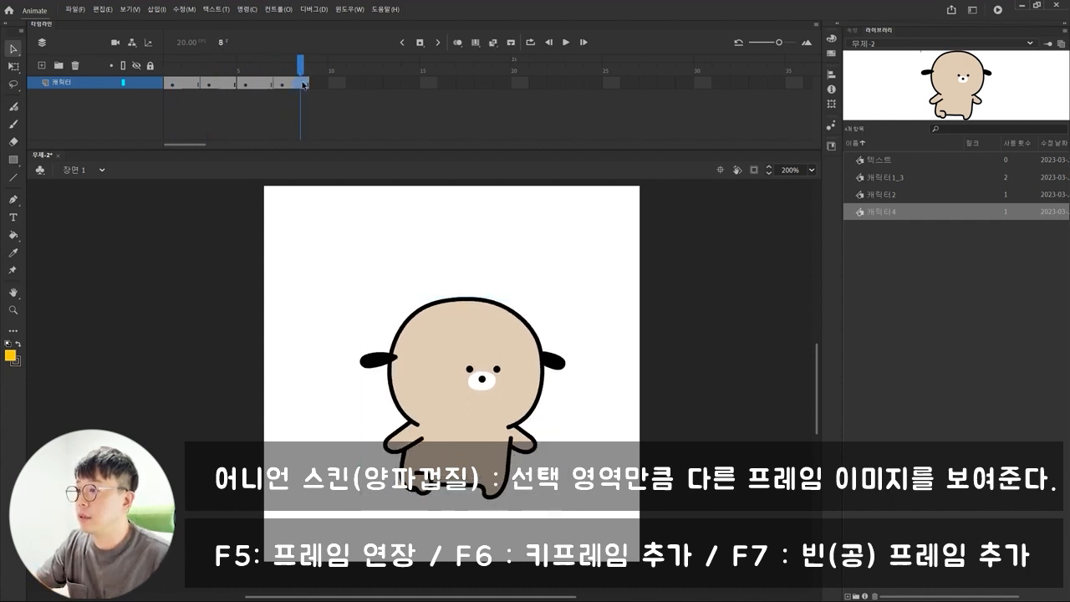
click(169, 65)
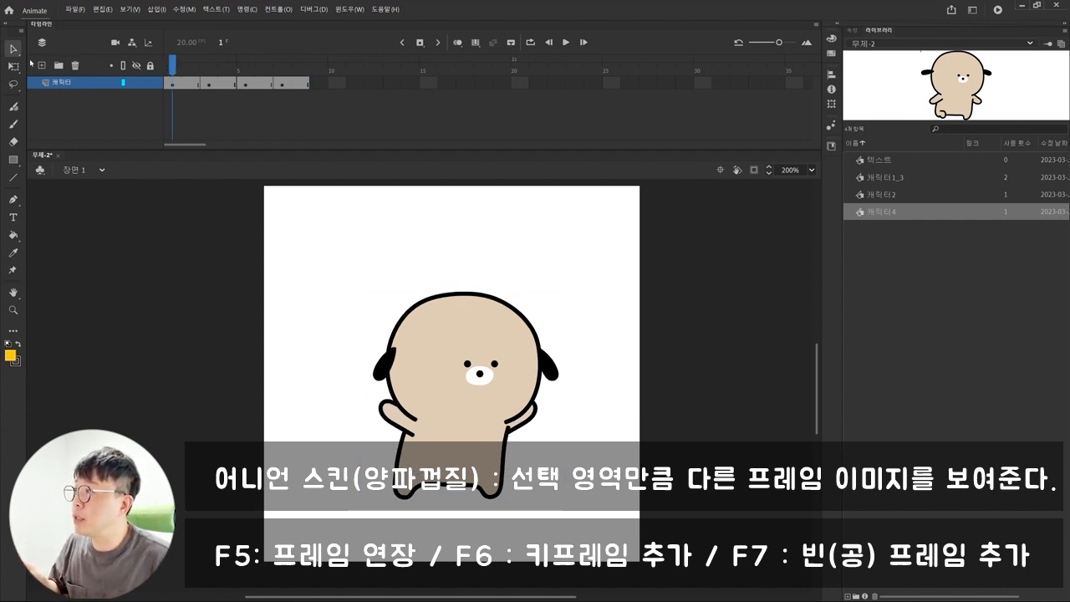
Add a layer above the 캐릭터 layer and place the 텍스트 symbol on it, above the dog's head
click(41, 66)
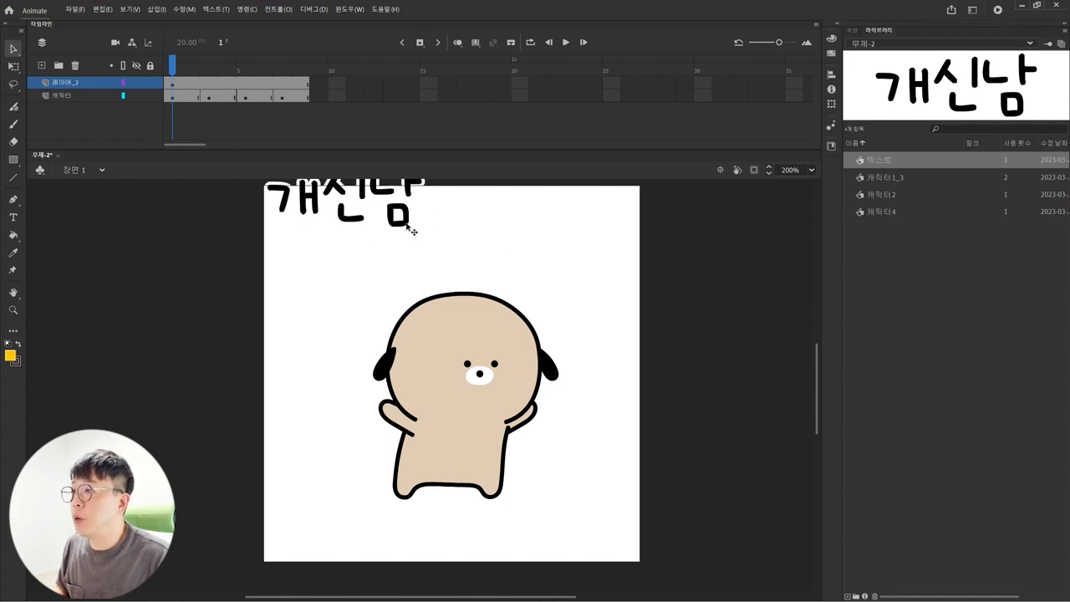
drag(405, 226, 506, 260)
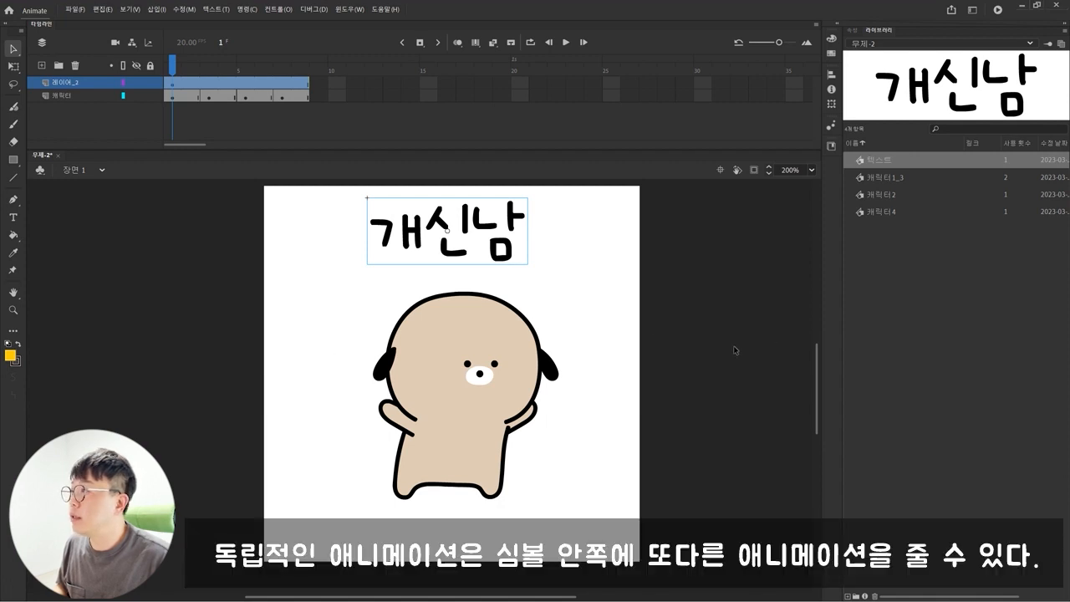
click(549, 227)
drag(606, 267, 613, 282)
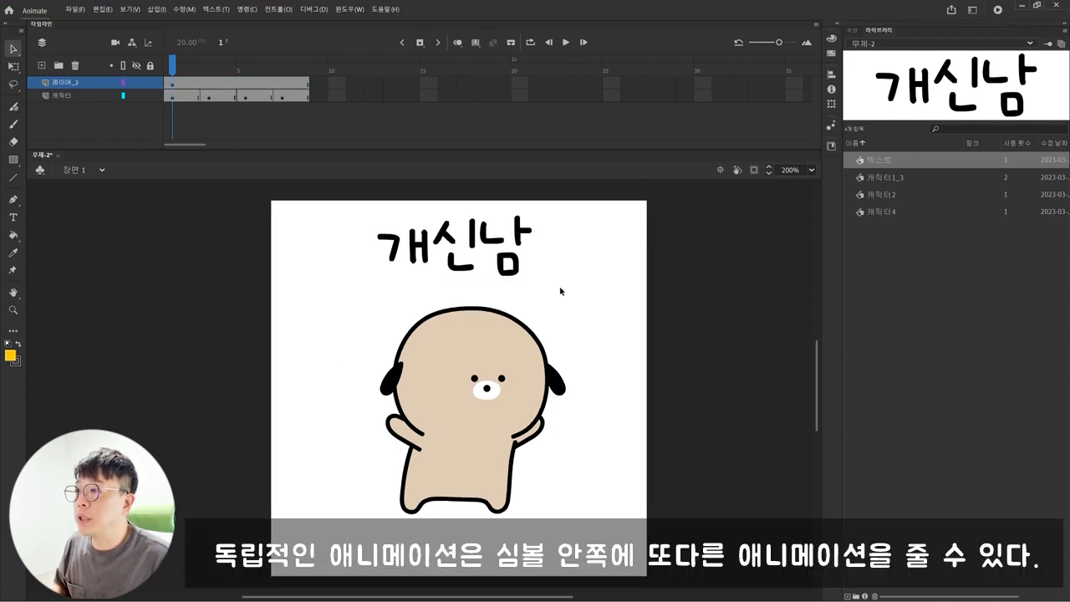
Open the 텍스트 symbol for editing in place and insert a keyframe at frame 2 of its own timeline
click(516, 275)
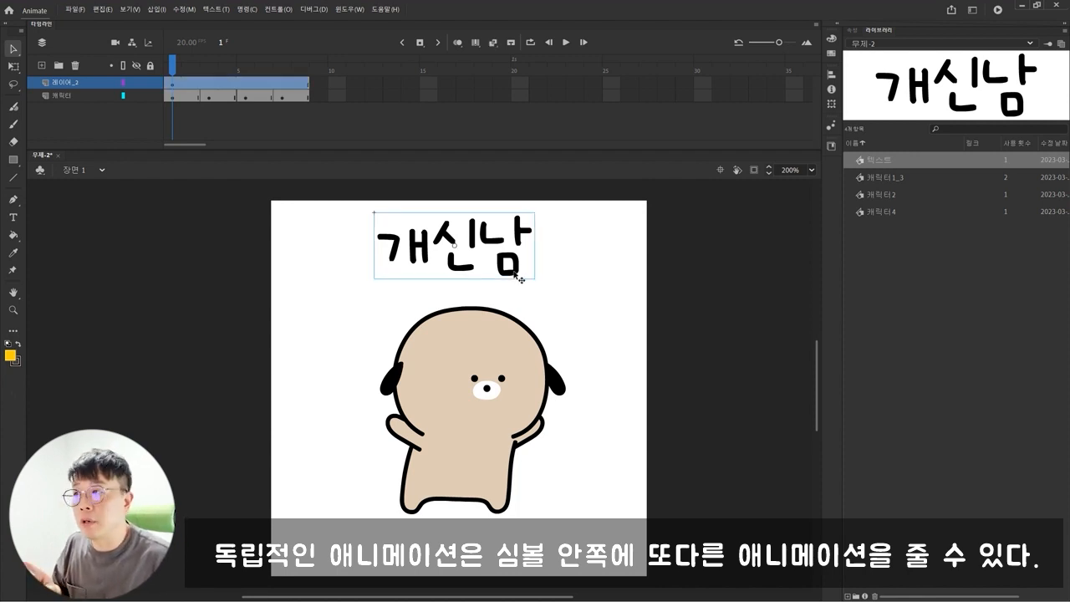
double_click(516, 276)
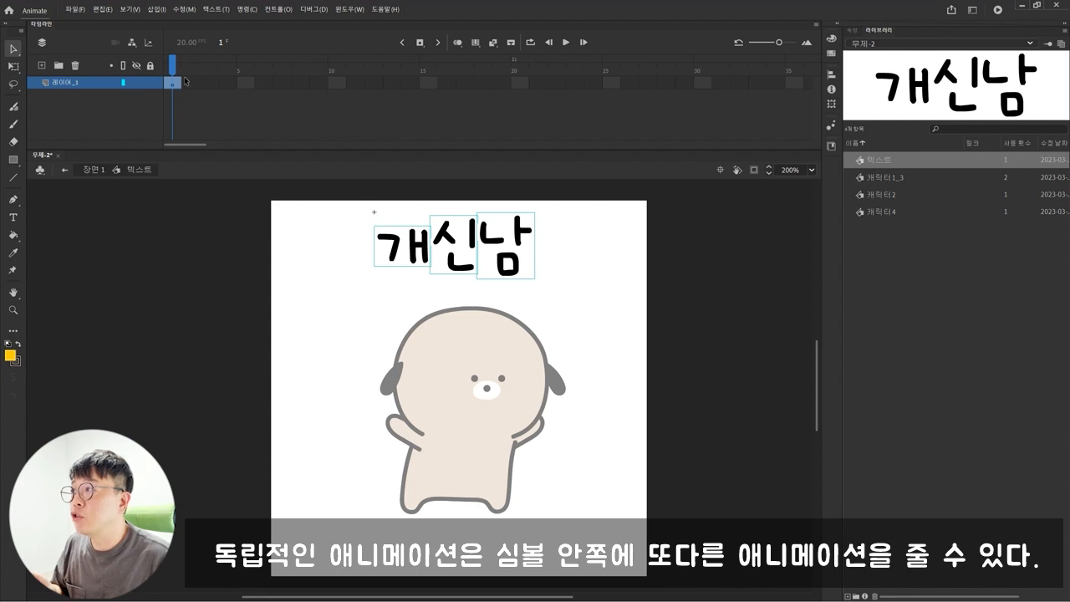
click(186, 81)
key(F6)
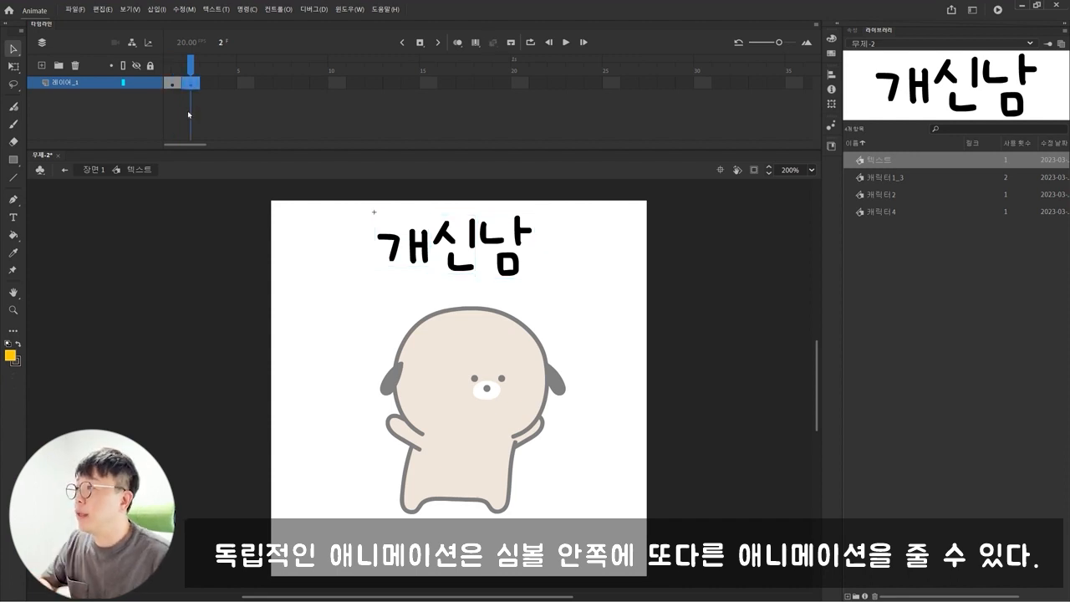
Shift the letters 개, 신 and 남 slightly one by one on frame 2 of the text symbol and compare with frame 1
click(188, 112)
mouse_move(194, 65)
mouse_down()
mouse_move(169, 65)
mouse_move(192, 66)
mouse_up()
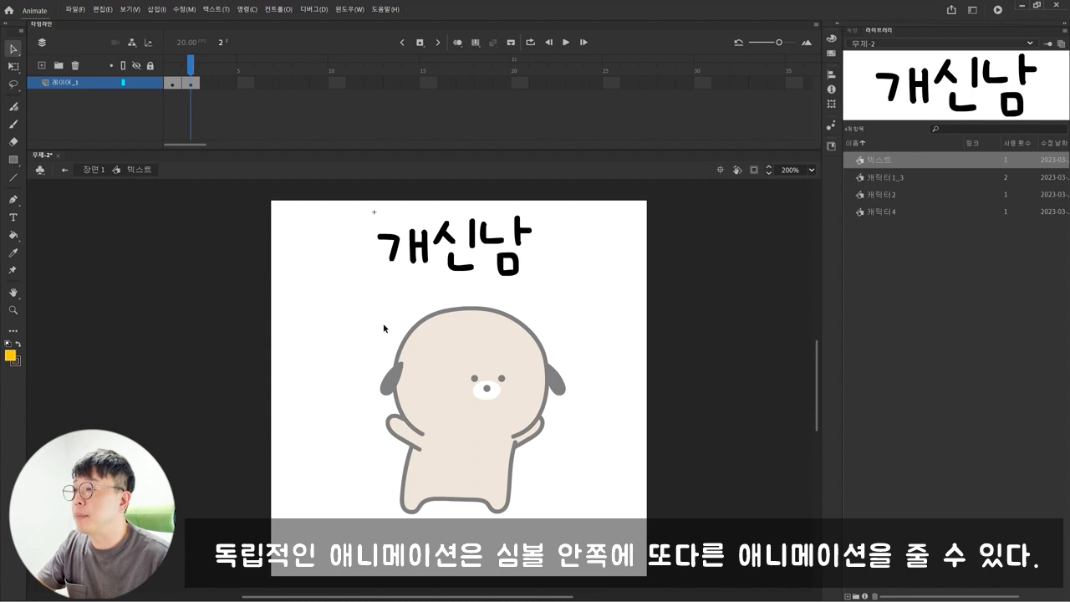
click(423, 253)
click(453, 240)
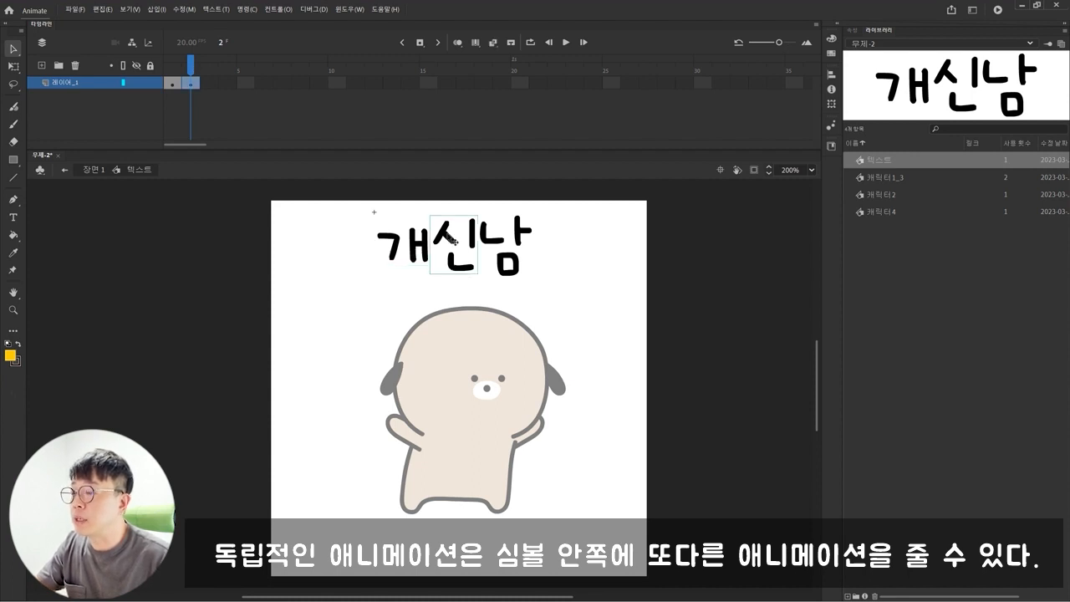
click(501, 245)
drag(192, 69, 171, 63)
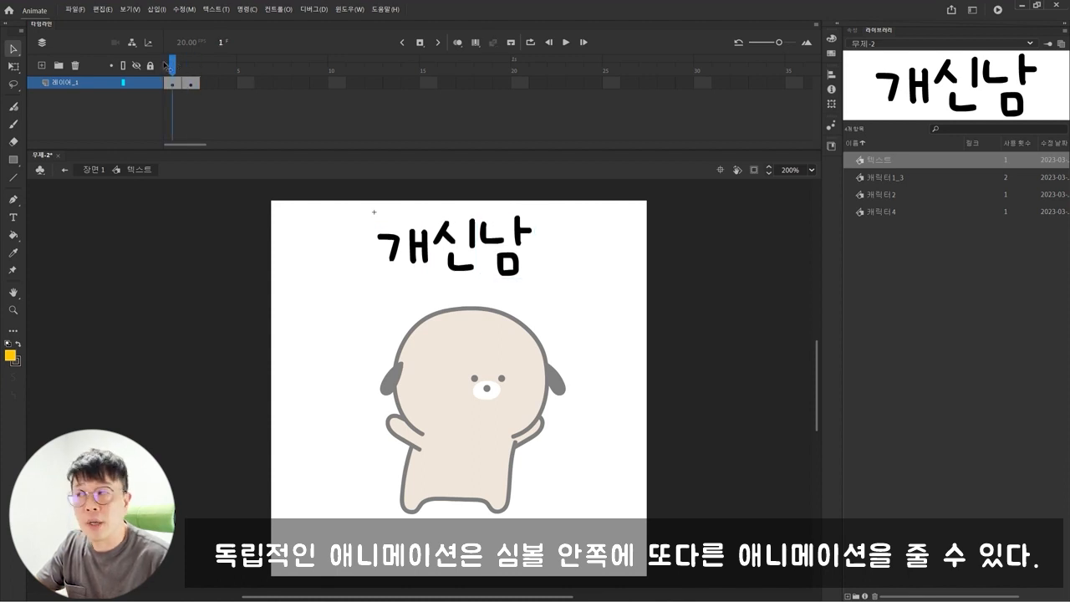
Return to 장면 1, preview the dog and text animation as a test movie from frame 1 and close it
click(65, 171)
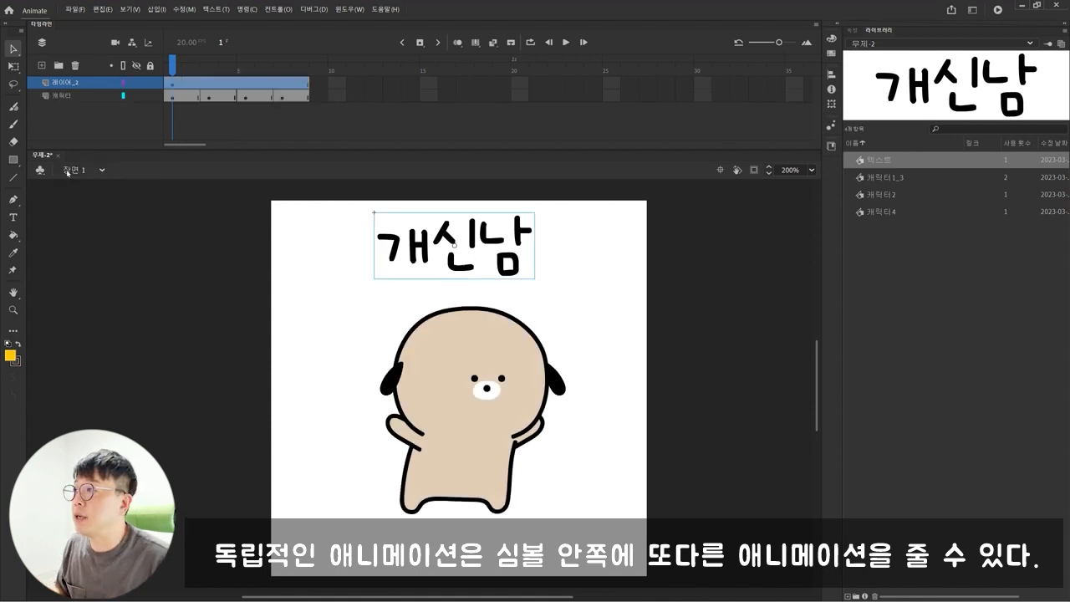
click(173, 66)
key(ctrl+Return)
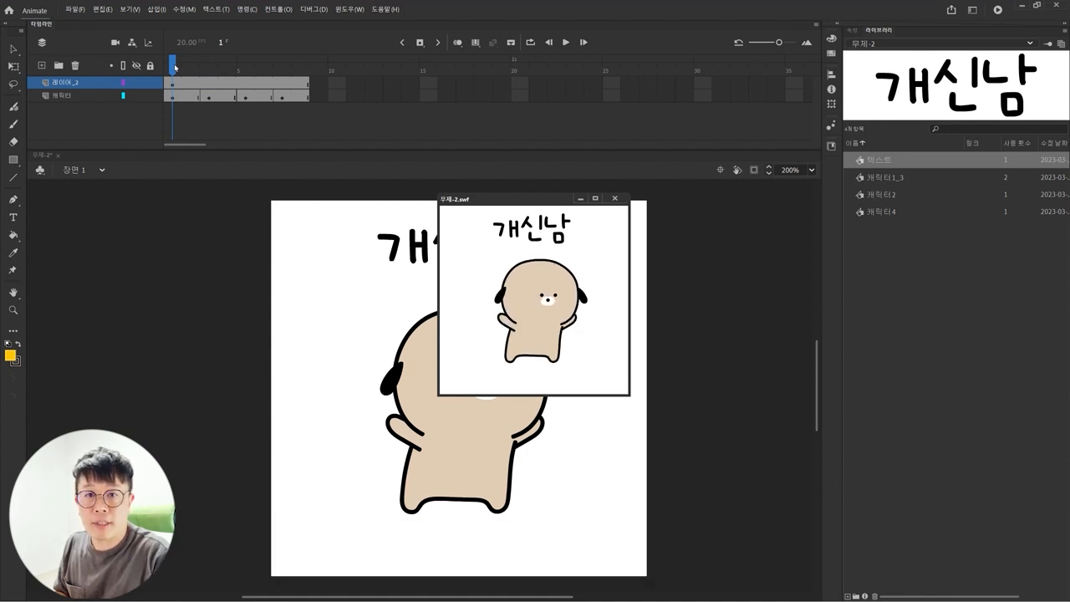
click(615, 199)
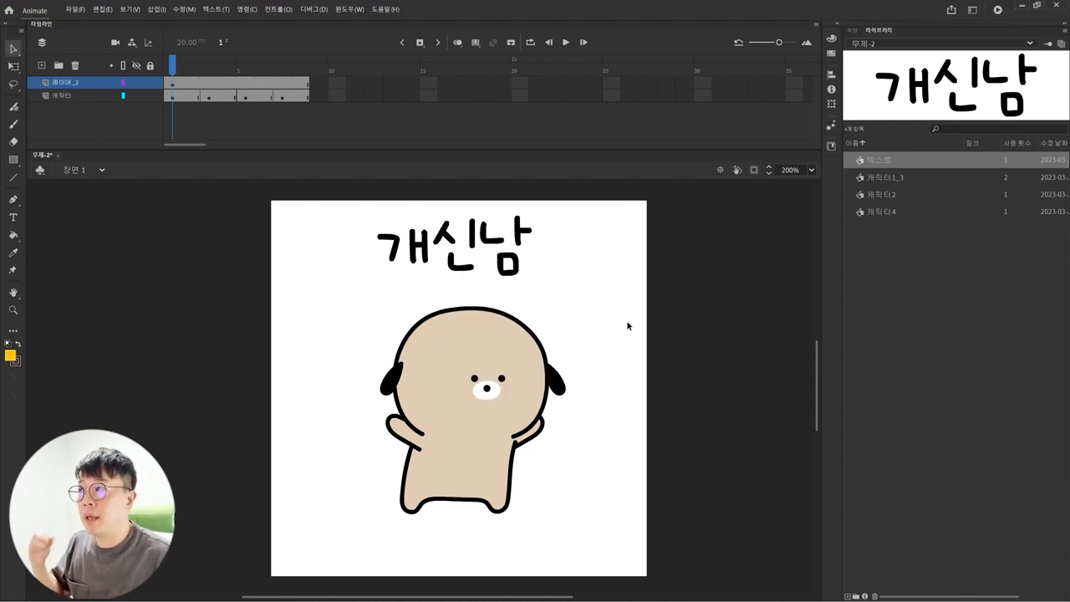